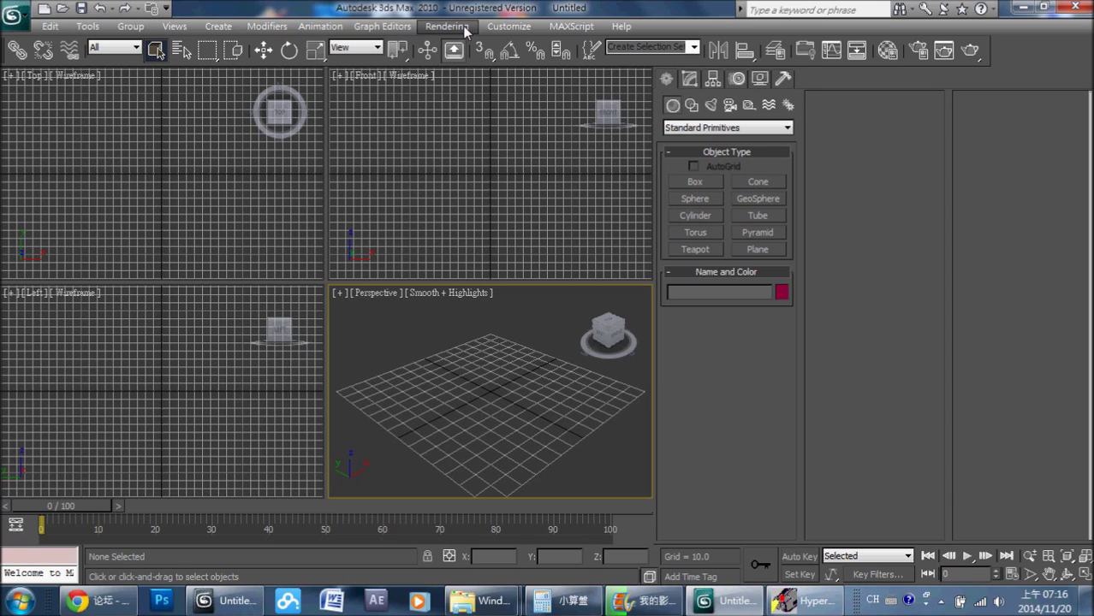
Open the MAXScript menu in the main menu bar to list its scripting tools
click(564, 30)
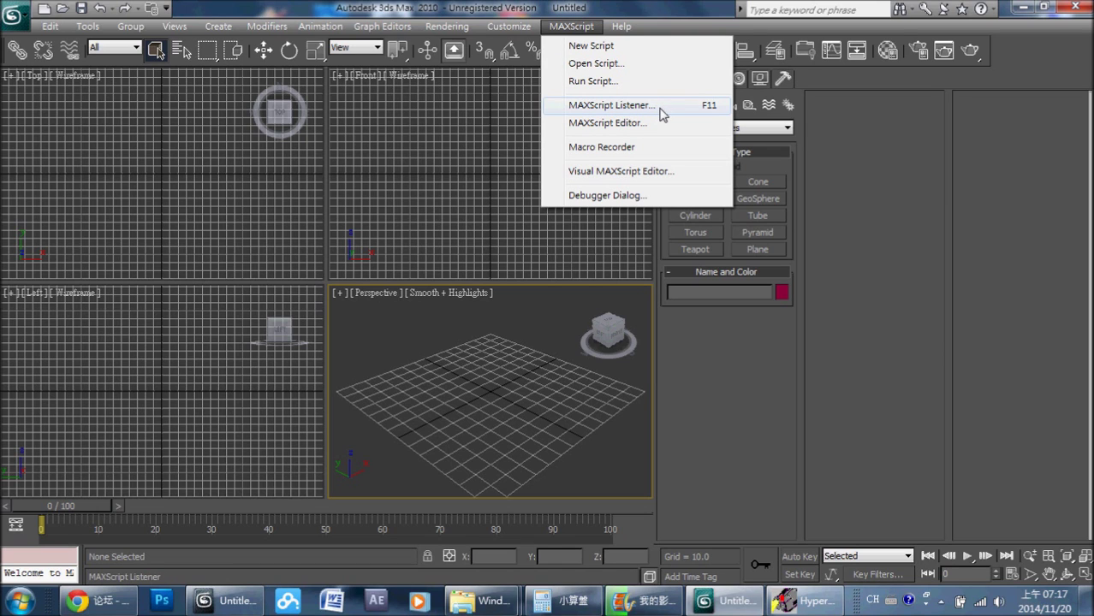
Open the MAXScript Listener, make it taller, and drag down its pink MacroRecorder pane
click(662, 114)
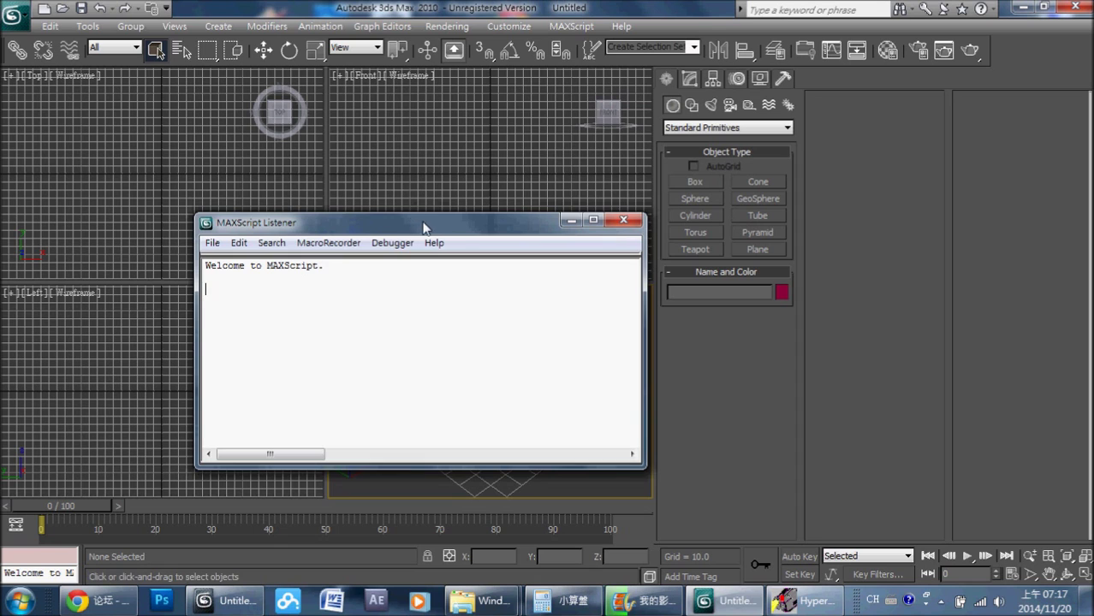
drag(422, 227, 611, 124)
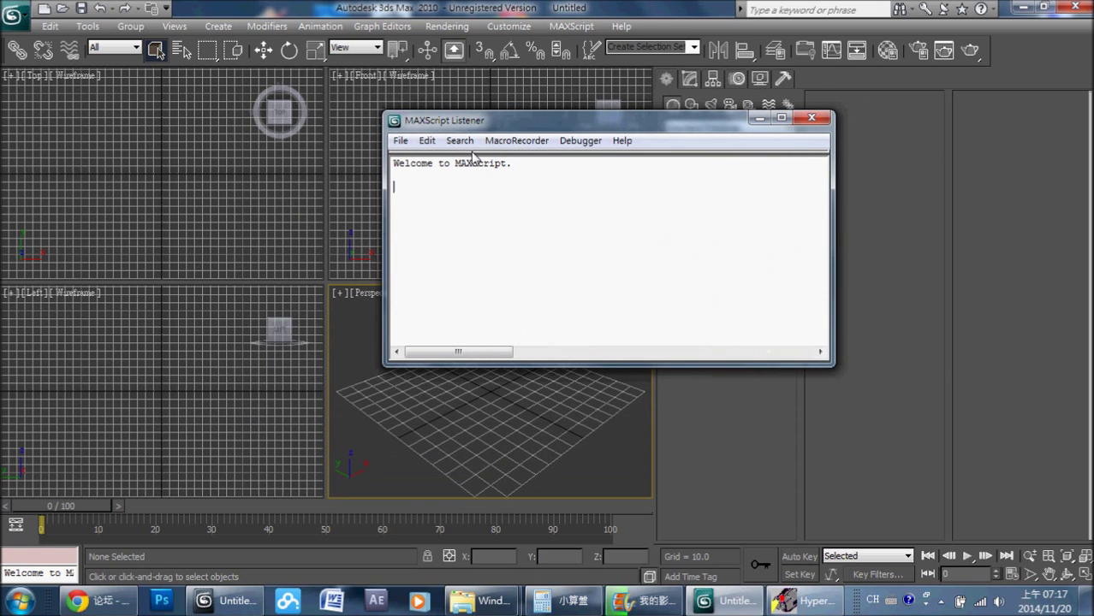
mouse_move(476, 126)
mouse_down()
mouse_move(398, 153)
mouse_move(240, 165)
mouse_move(267, 165)
mouse_up()
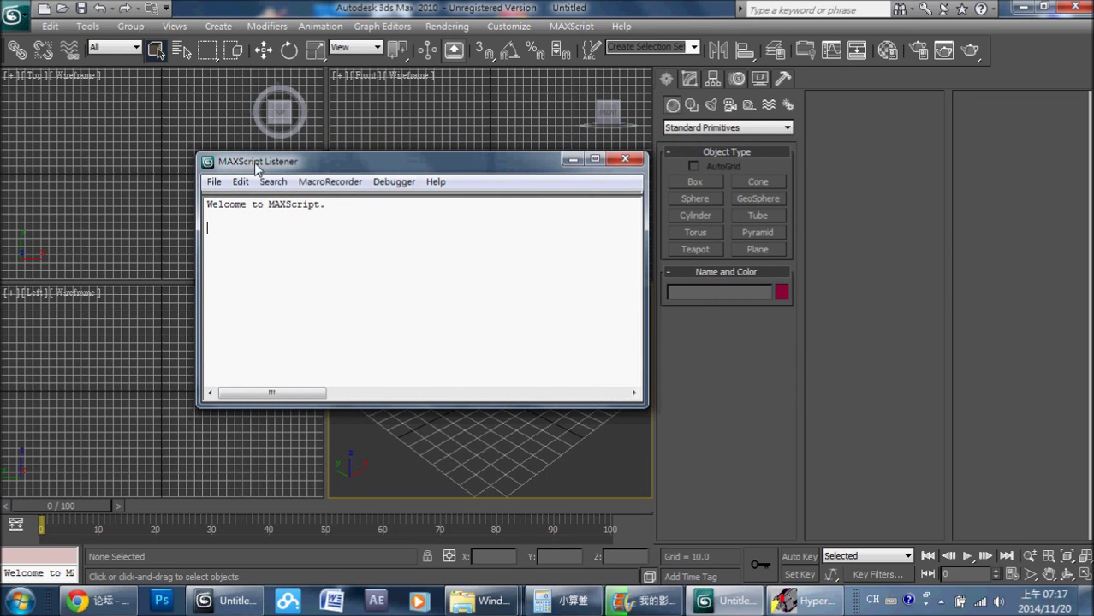
drag(223, 152, 243, 100)
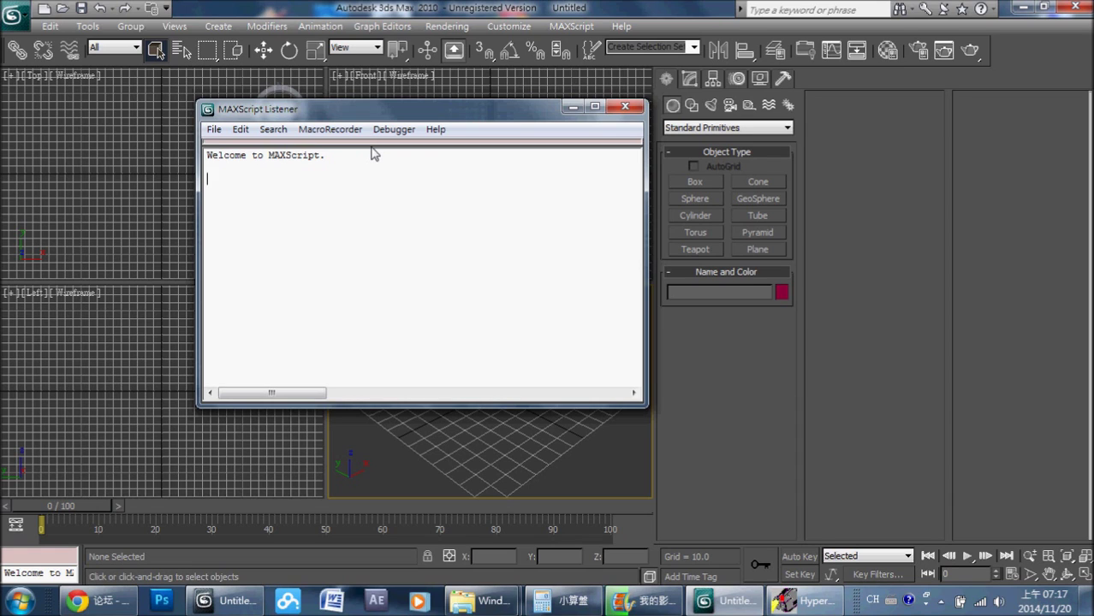
drag(373, 143, 381, 246)
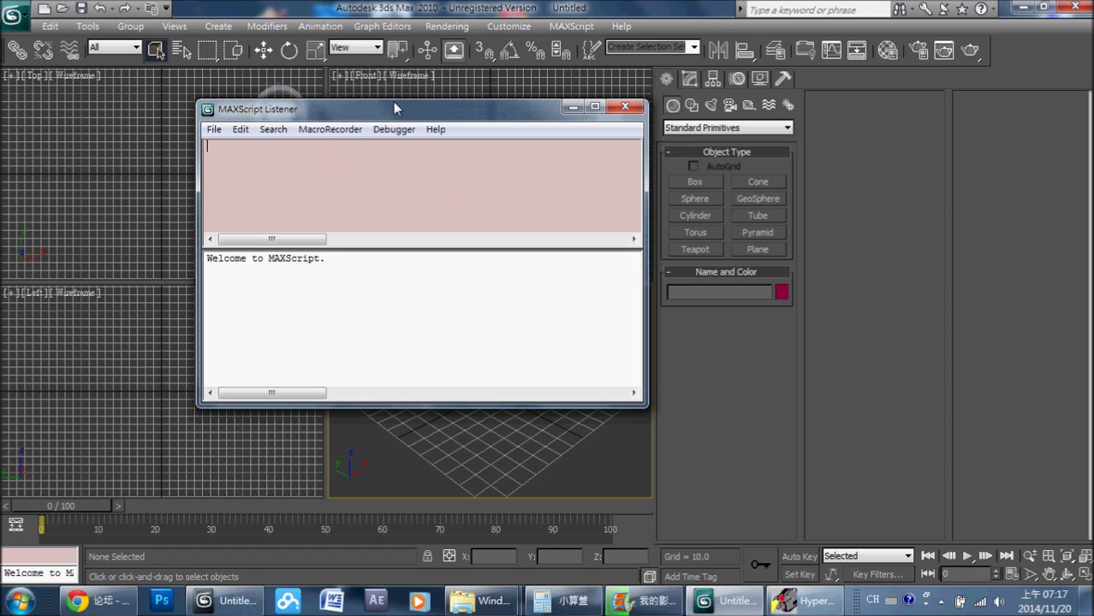
Enable macro recording with command panel switchings, tool selections and menu item selections
drag(391, 107, 396, 100)
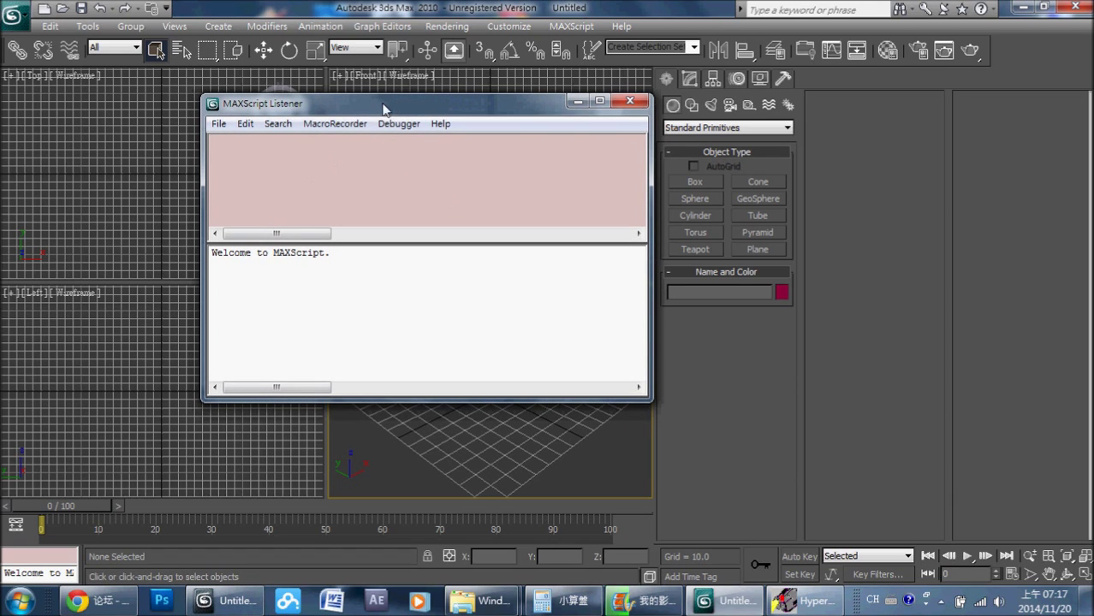
click(321, 126)
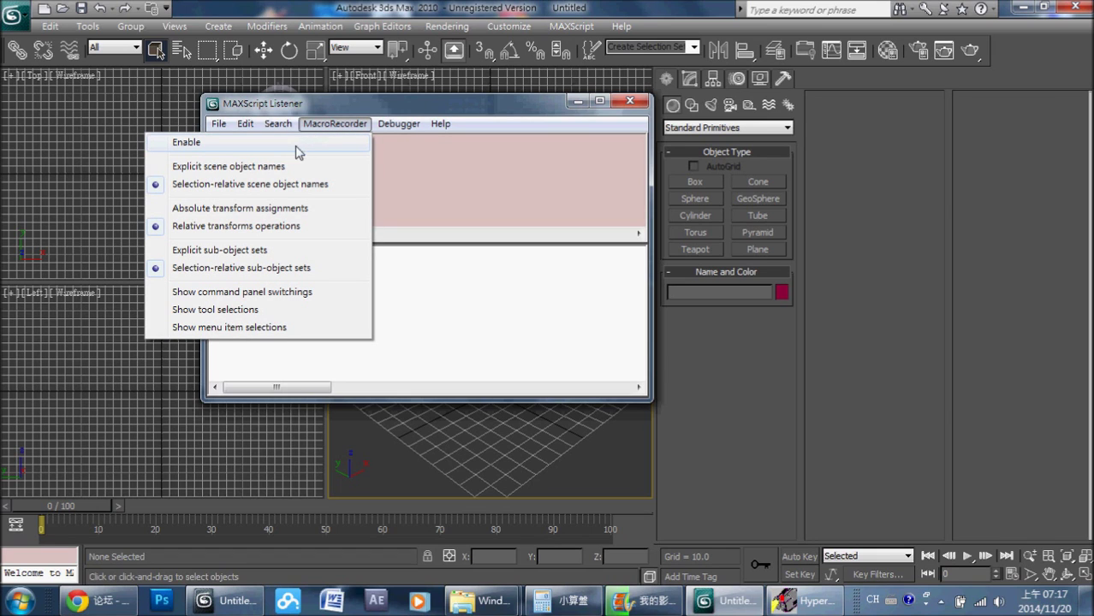
click(175, 146)
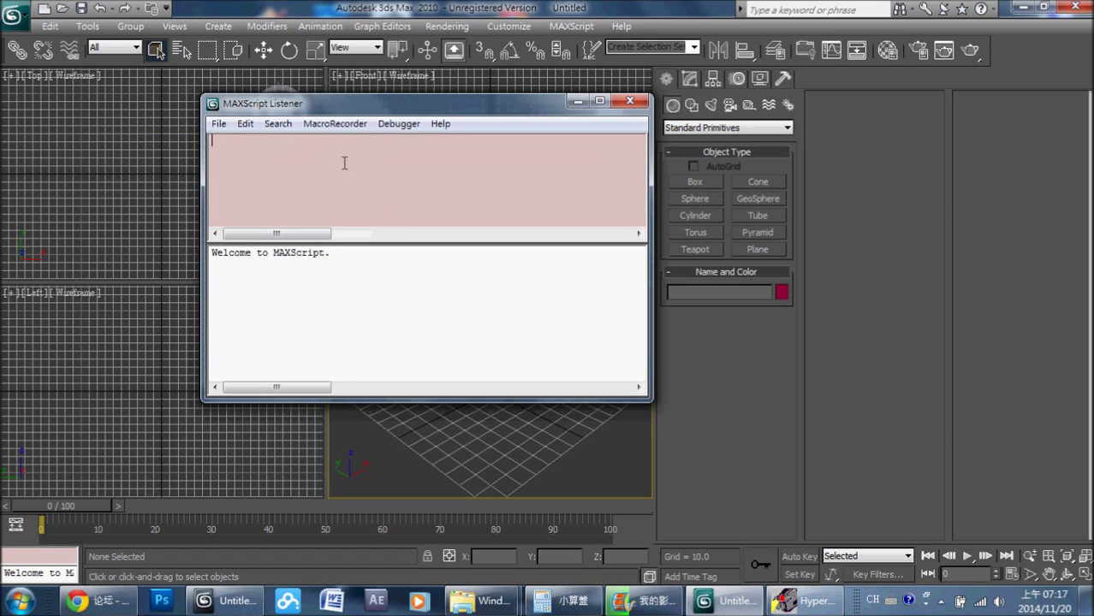
click(347, 125)
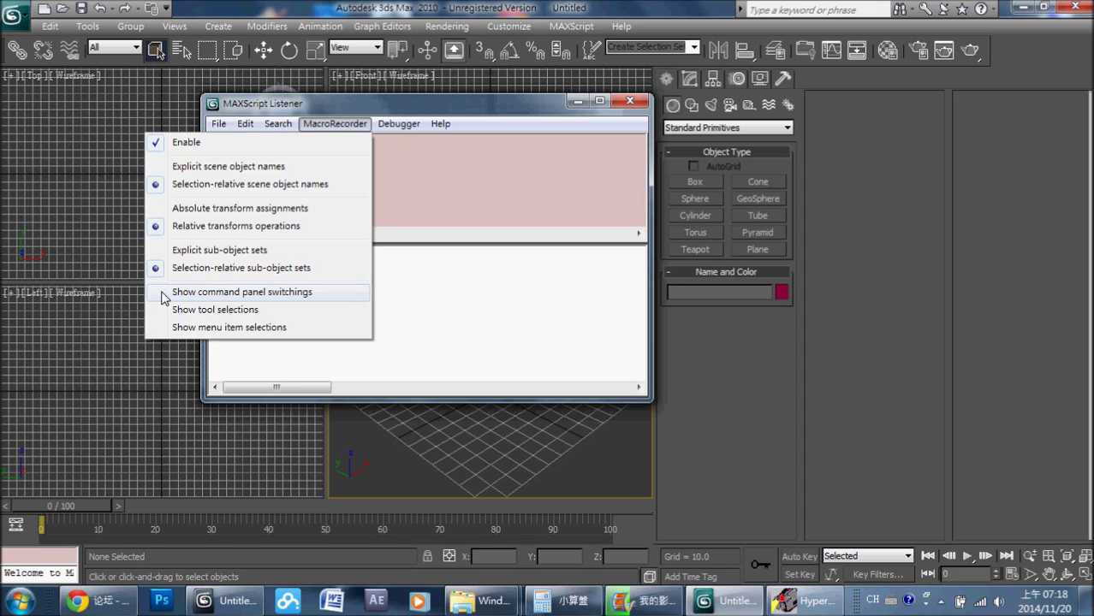
click(161, 292)
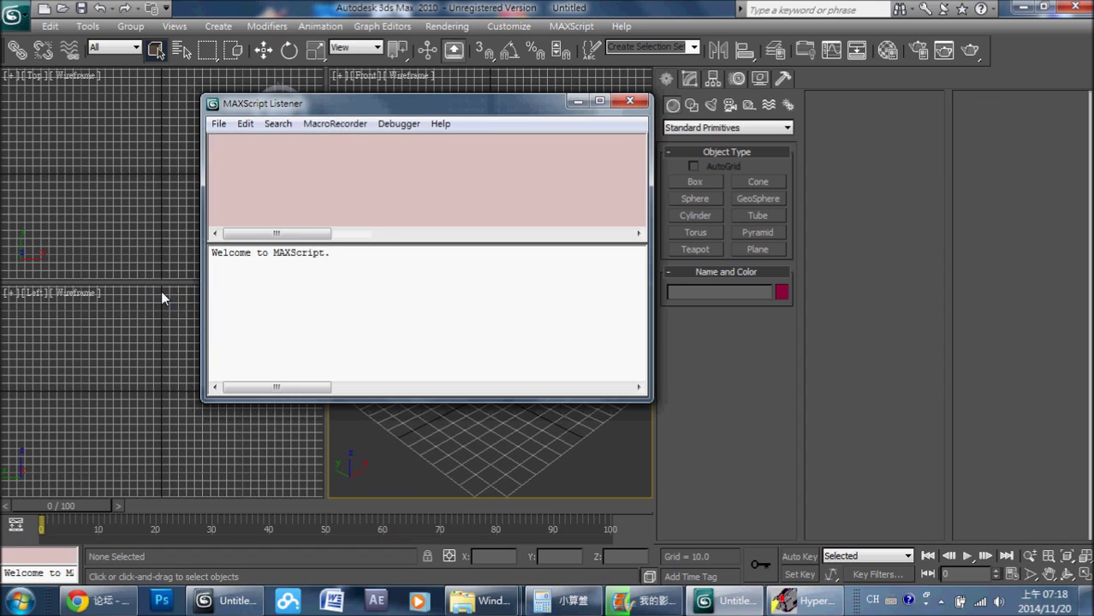
click(335, 124)
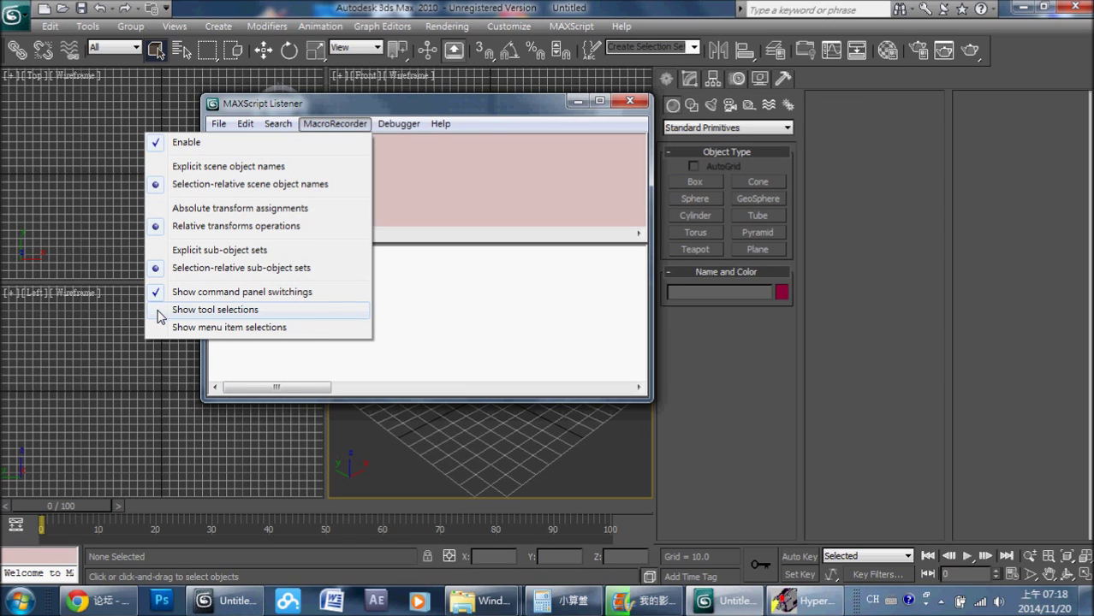
click(158, 311)
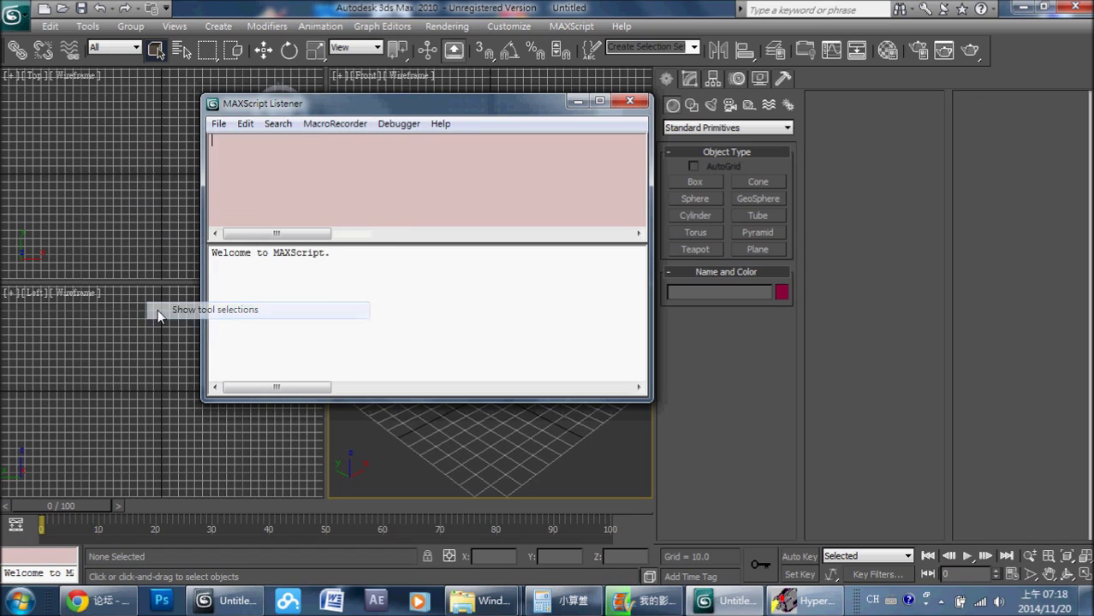
click(319, 129)
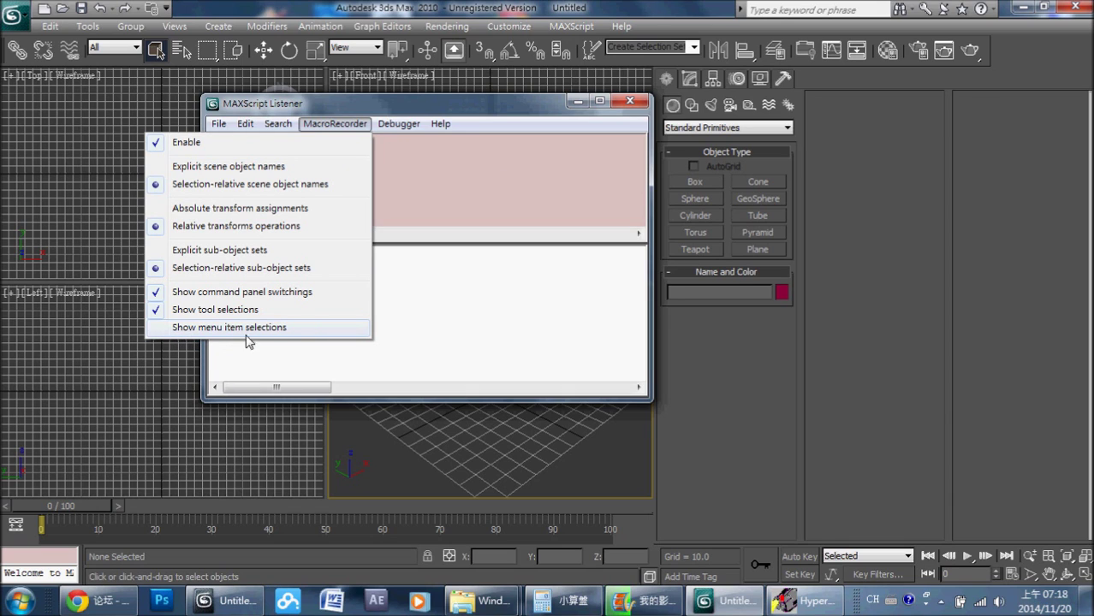
click(155, 332)
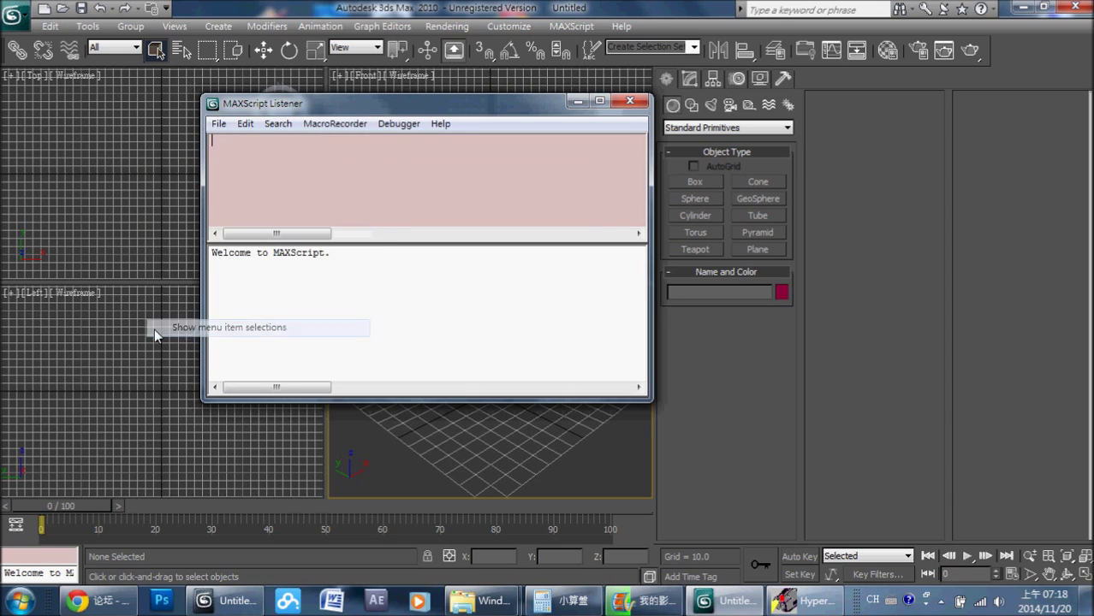
click(310, 128)
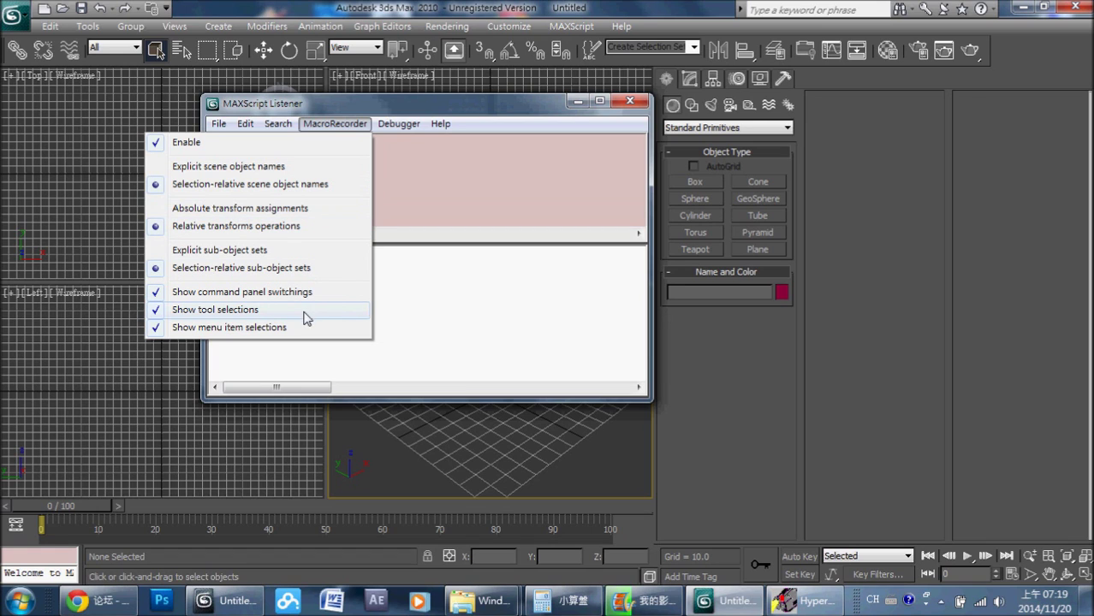
Close the MacroRecorder menu and move the Listener to the lower right of the screen
click(281, 126)
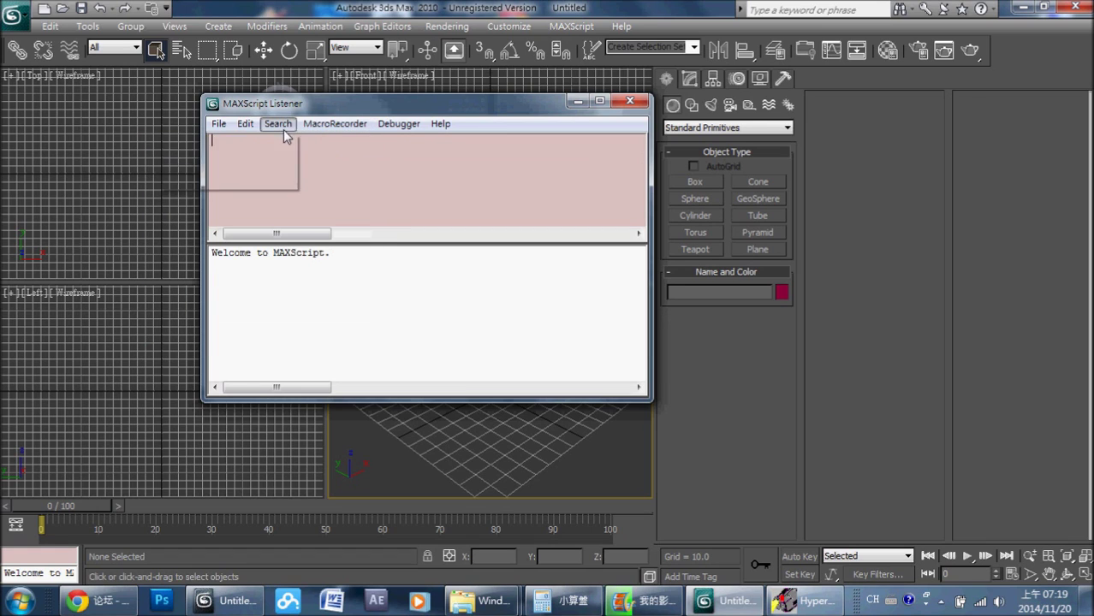
click(284, 128)
mouse_move(334, 123)
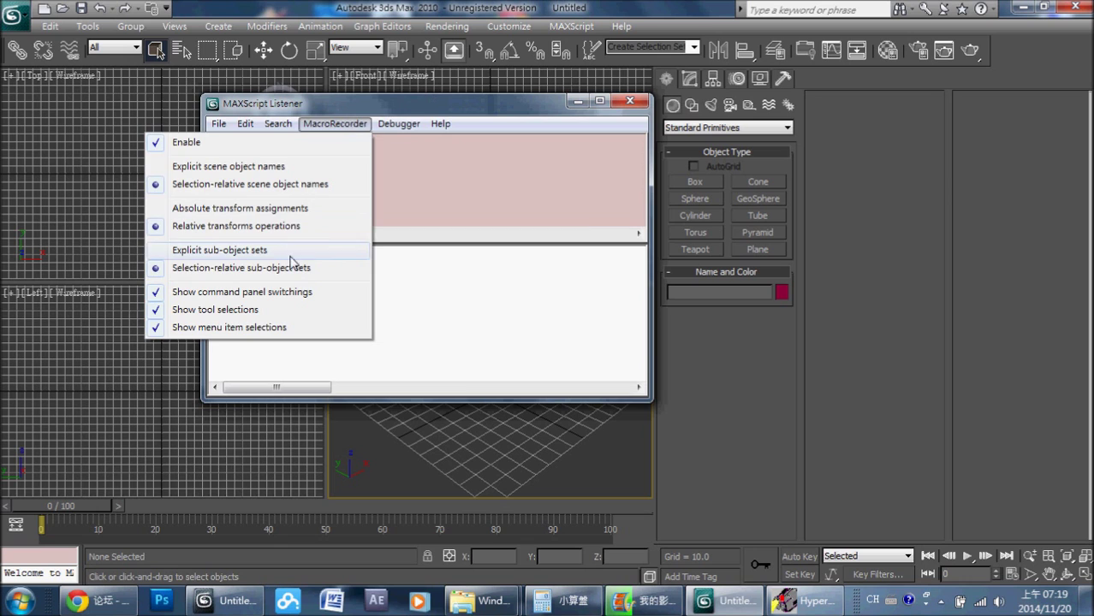
mouse_move(446, 103)
mouse_down()
mouse_move(768, 280)
mouse_move(866, 237)
mouse_up()
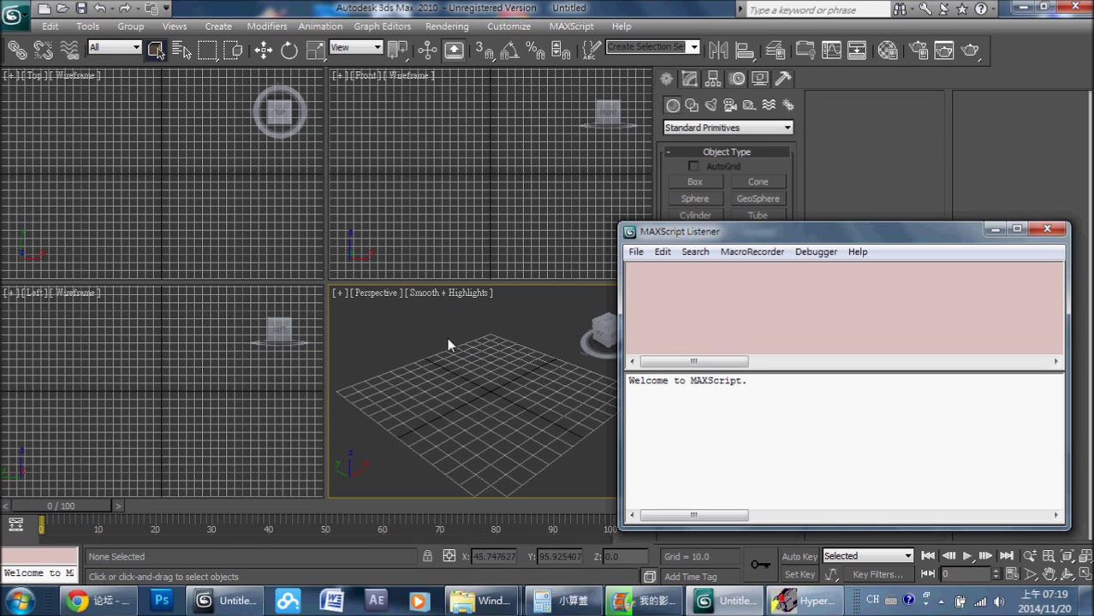
Maximize the Perspective viewport with Alt+W, then raise and widen the Listener window
drag(745, 241, 744, 188)
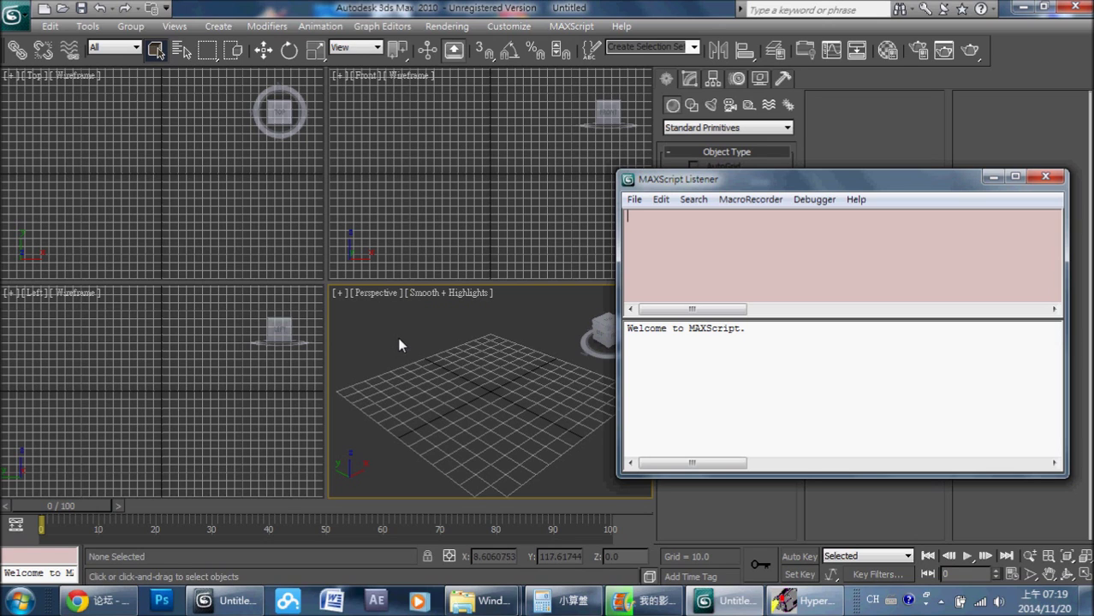
click(507, 310)
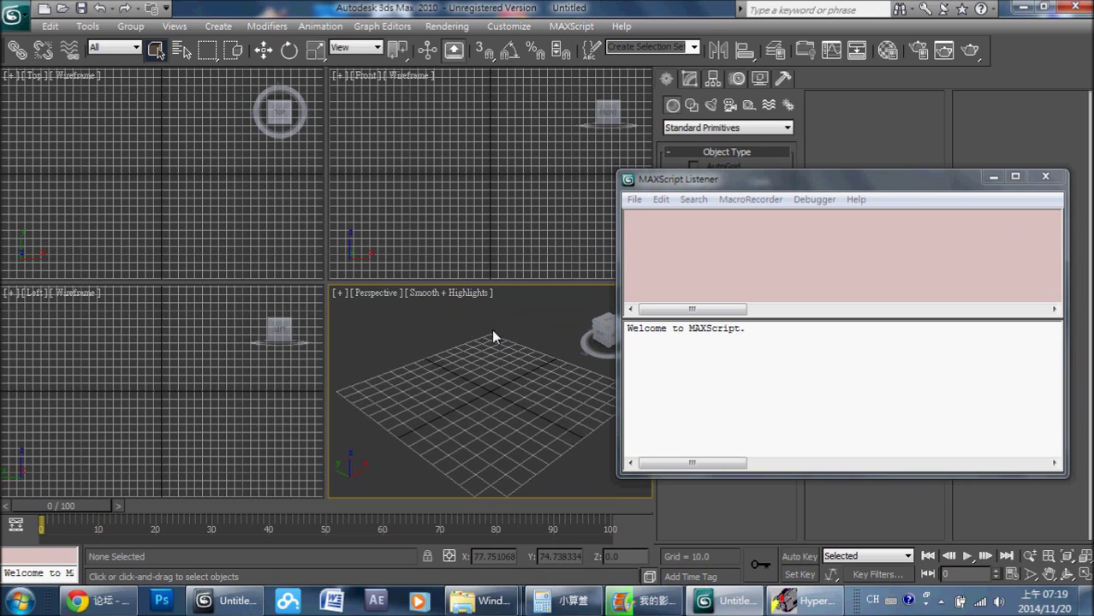
key(alt+w)
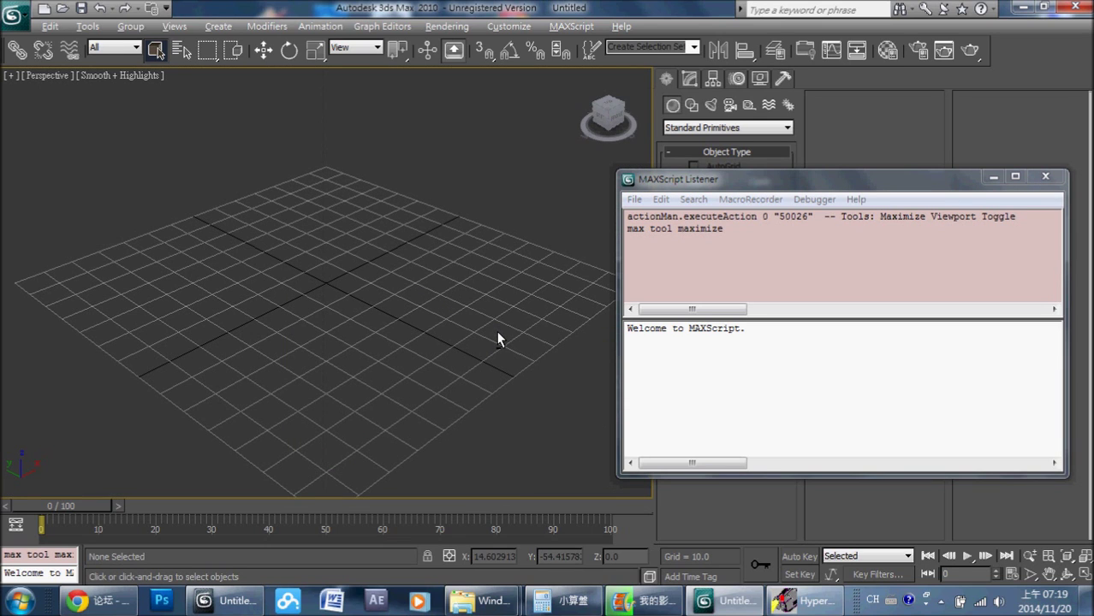
mouse_move(672, 186)
mouse_down()
mouse_move(671, 154)
mouse_move(539, 111)
mouse_up()
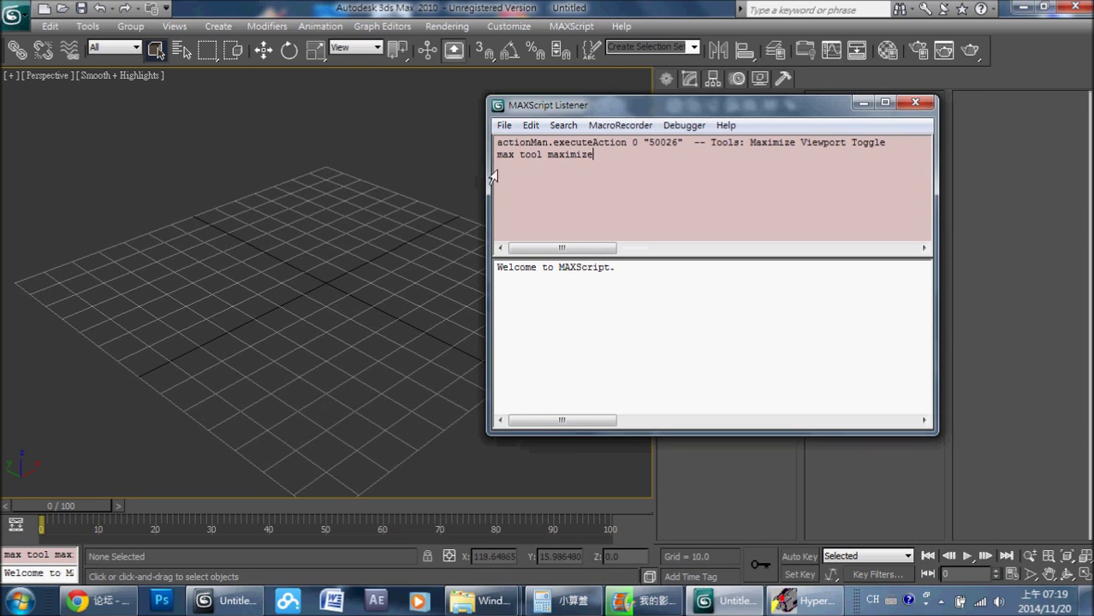
drag(488, 189, 360, 204)
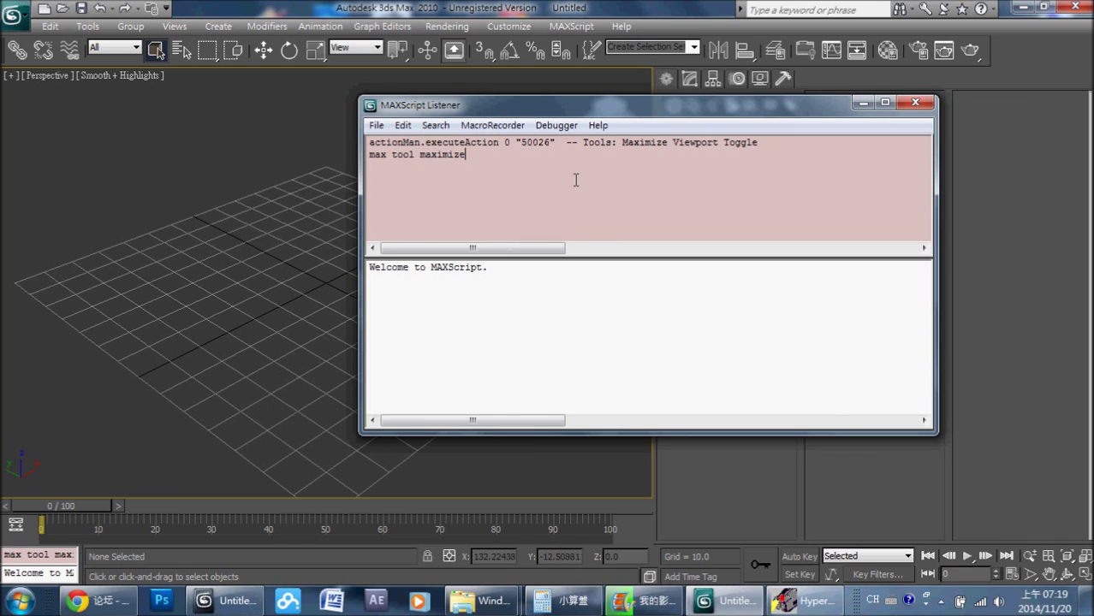
Inspect the recorded executeAction and 'max tool maximize' lines in the macro recorder pane
click(566, 143)
click(576, 155)
click(585, 143)
drag(369, 144, 562, 144)
click(456, 156)
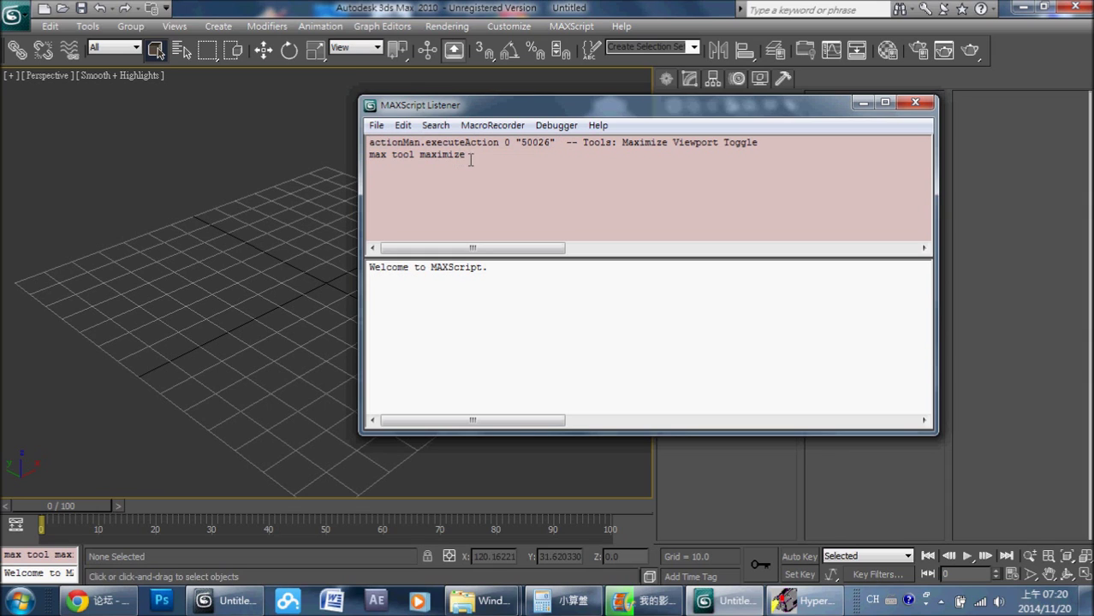
click(364, 166)
click(482, 154)
click(411, 171)
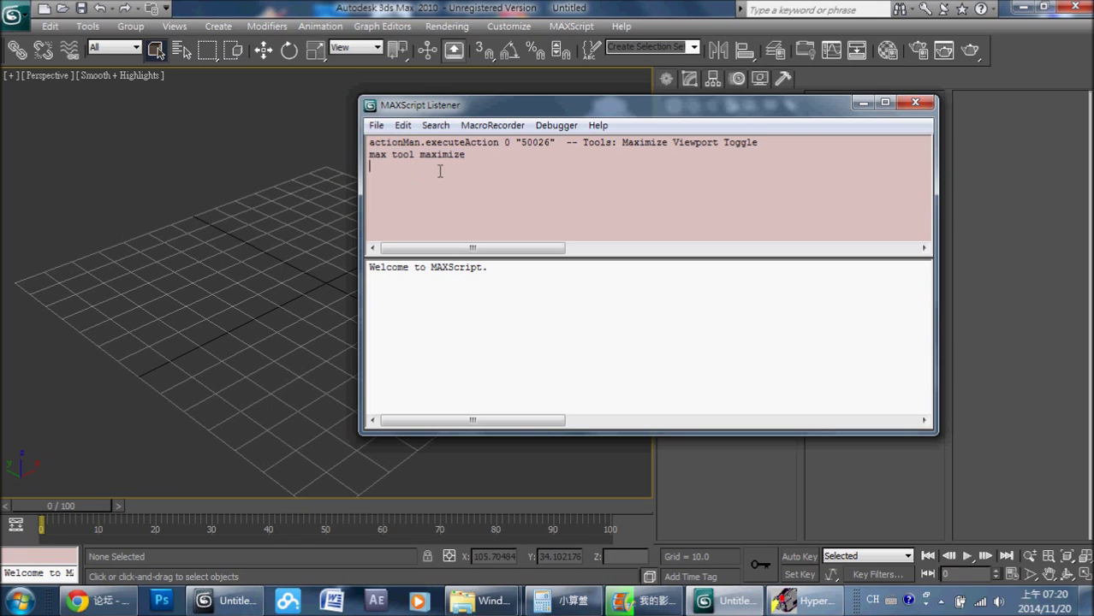
Restore the four-viewport layout with Alt+W and select the recorded 'max tool maximize' line
click(287, 299)
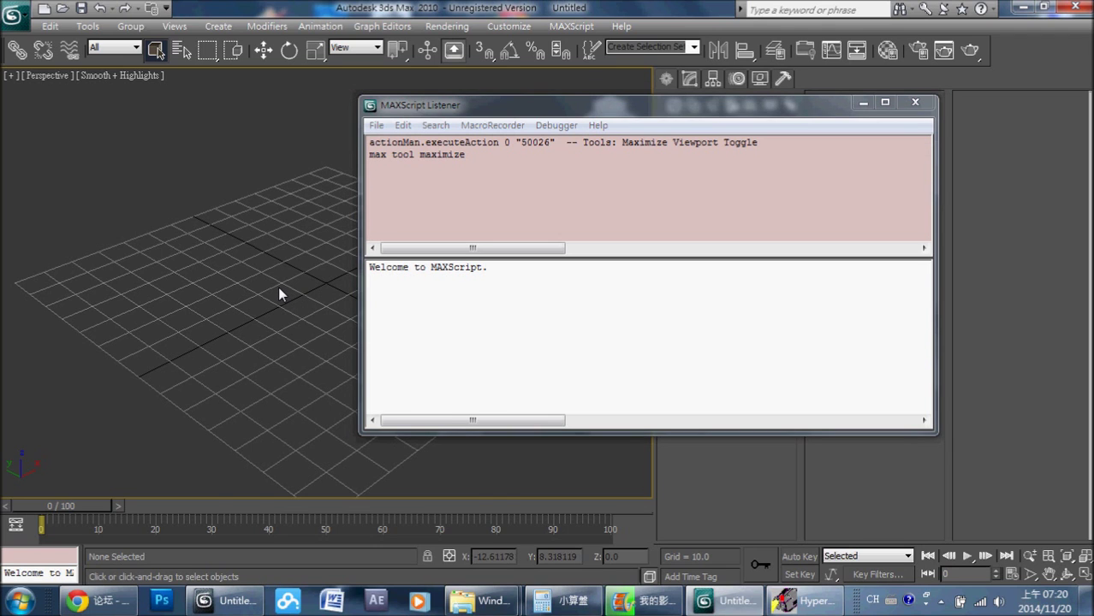
key(alt+w)
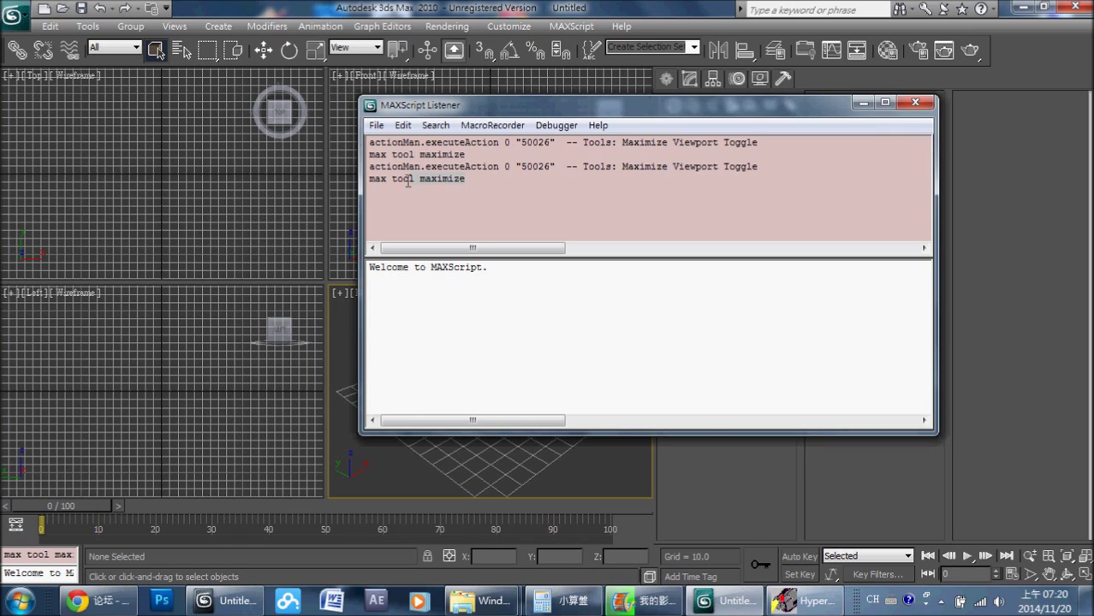
drag(408, 181, 348, 185)
click(416, 186)
click(371, 168)
Paste 'max tool maximize' over the Welcome to MAXScript text and run it
click(512, 272)
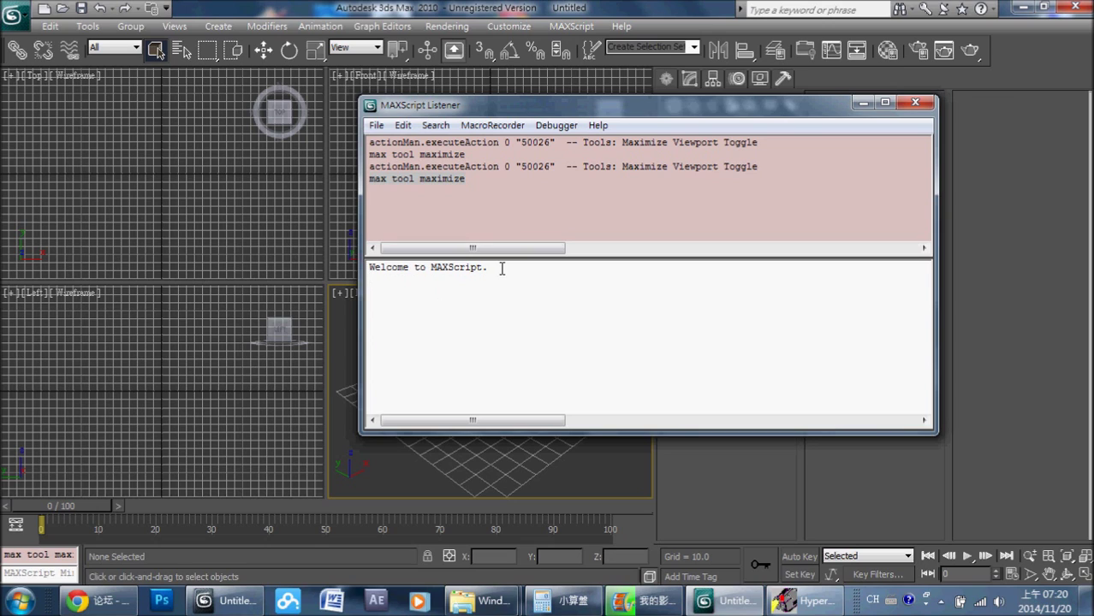
drag(500, 269, 369, 273)
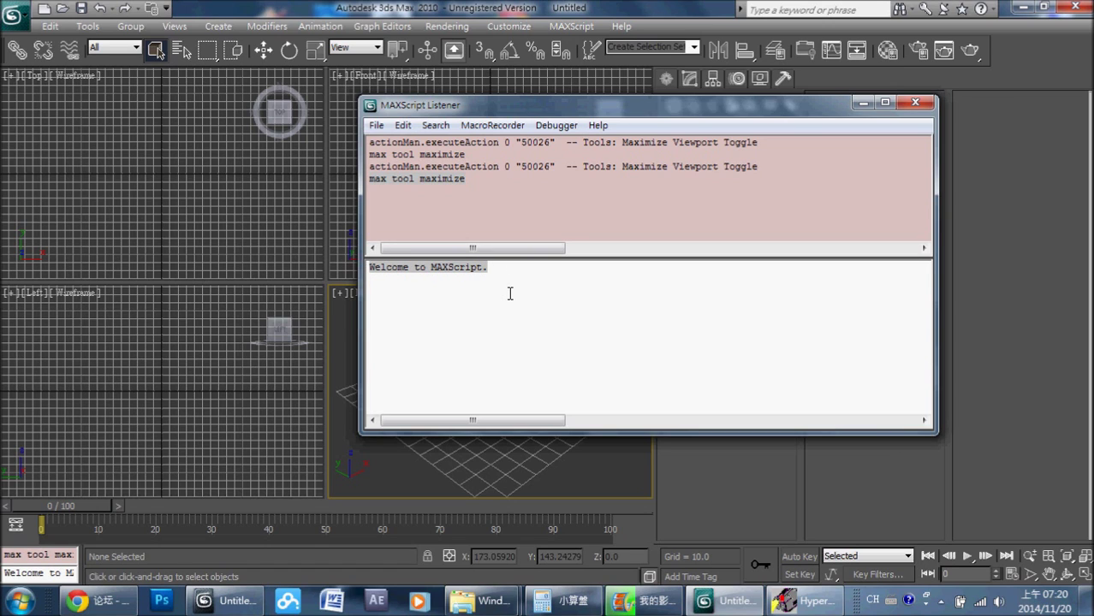
text(max tool maximize)
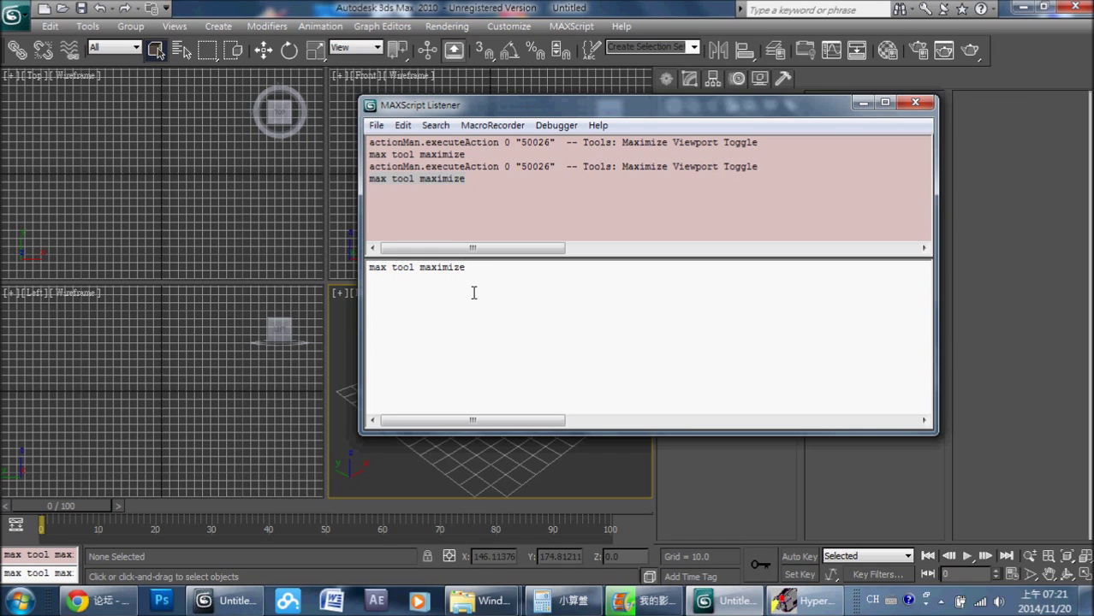
key(Return)
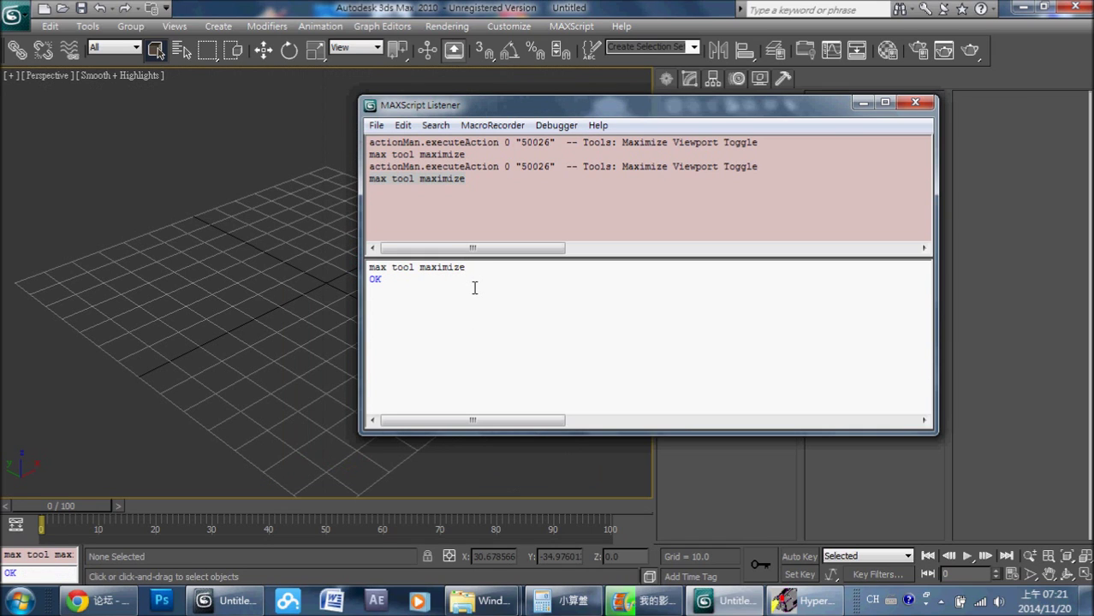
Type and run 'max tool maximize' again, then move the Listener aside
drag(512, 113, 694, 115)
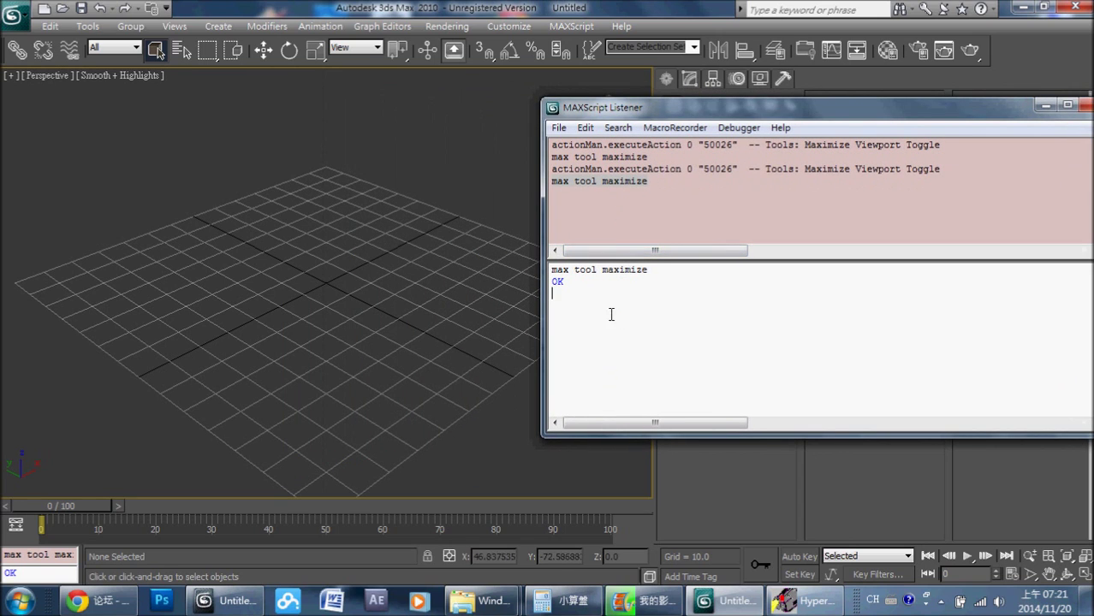
text(max tool maximize)
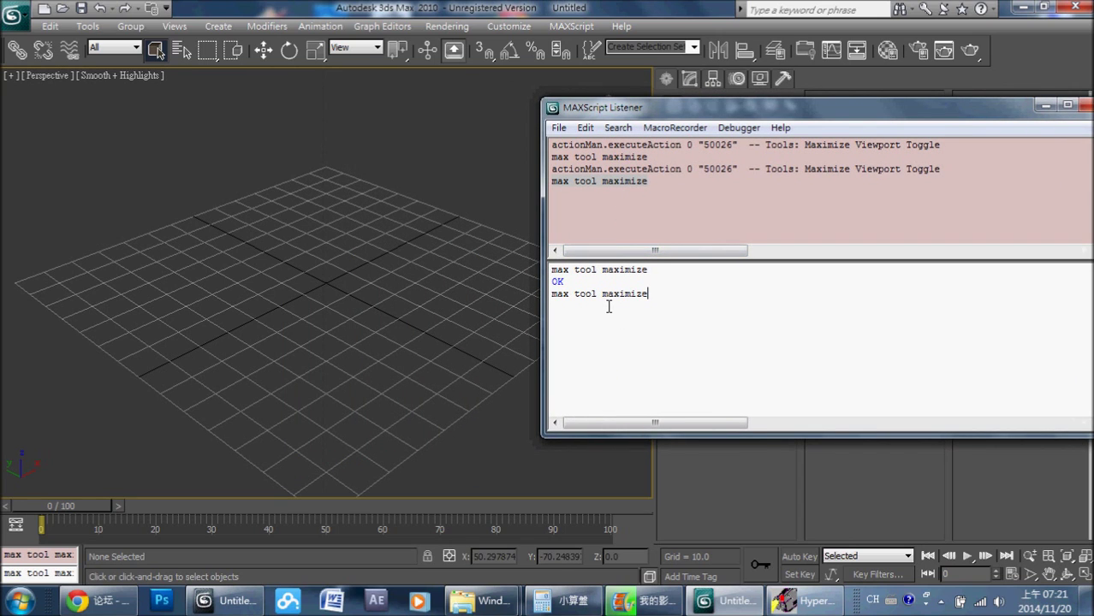
key(Return)
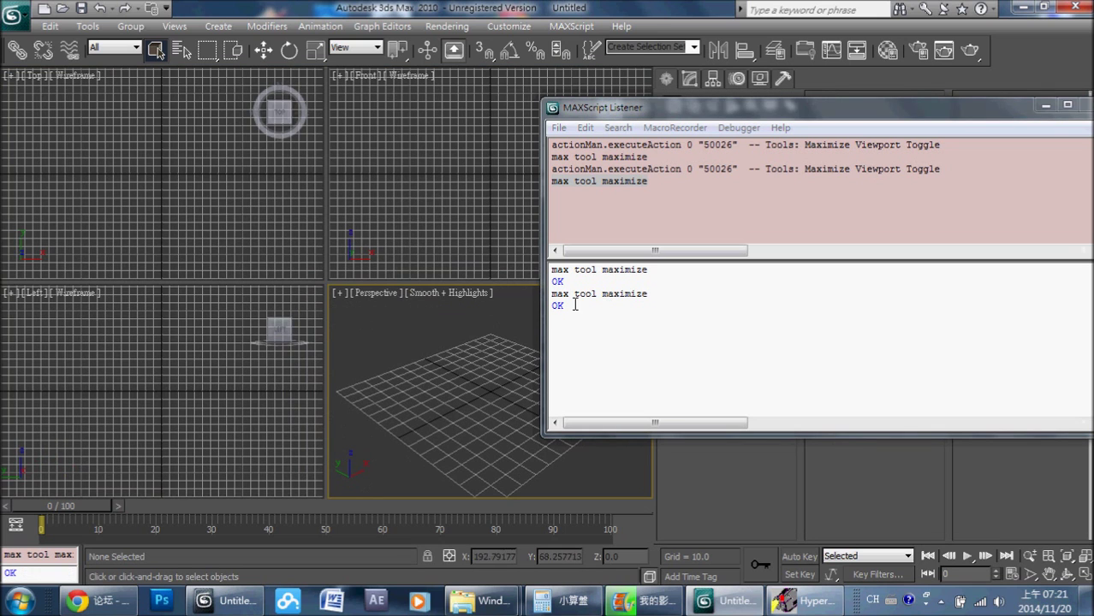
drag(661, 116, 507, 137)
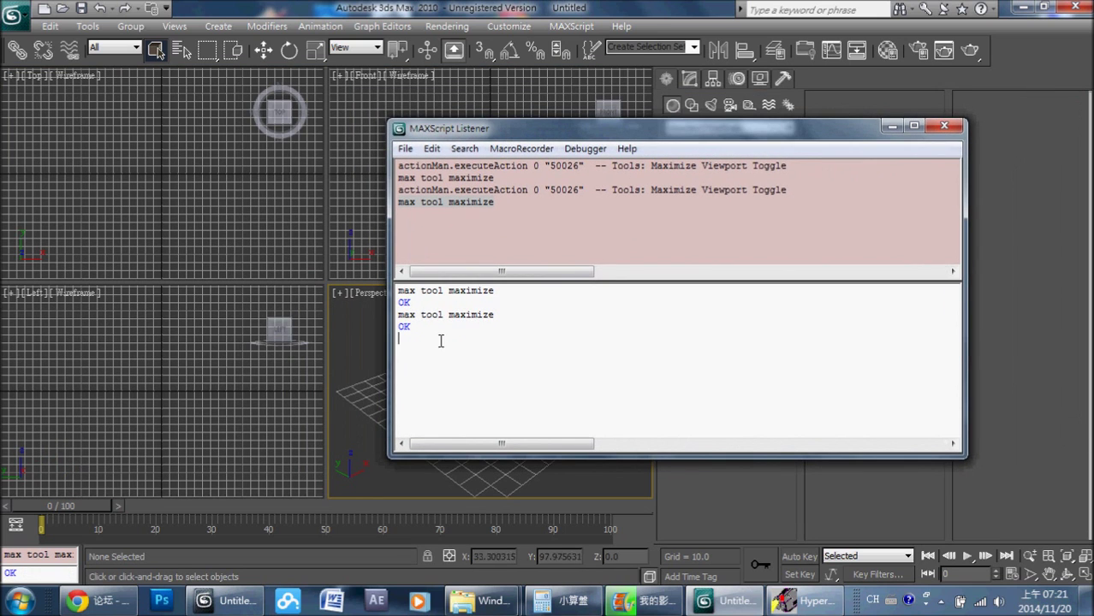
mouse_move(603, 137)
mouse_down()
mouse_move(231, 141)
mouse_move(668, 260)
mouse_up()
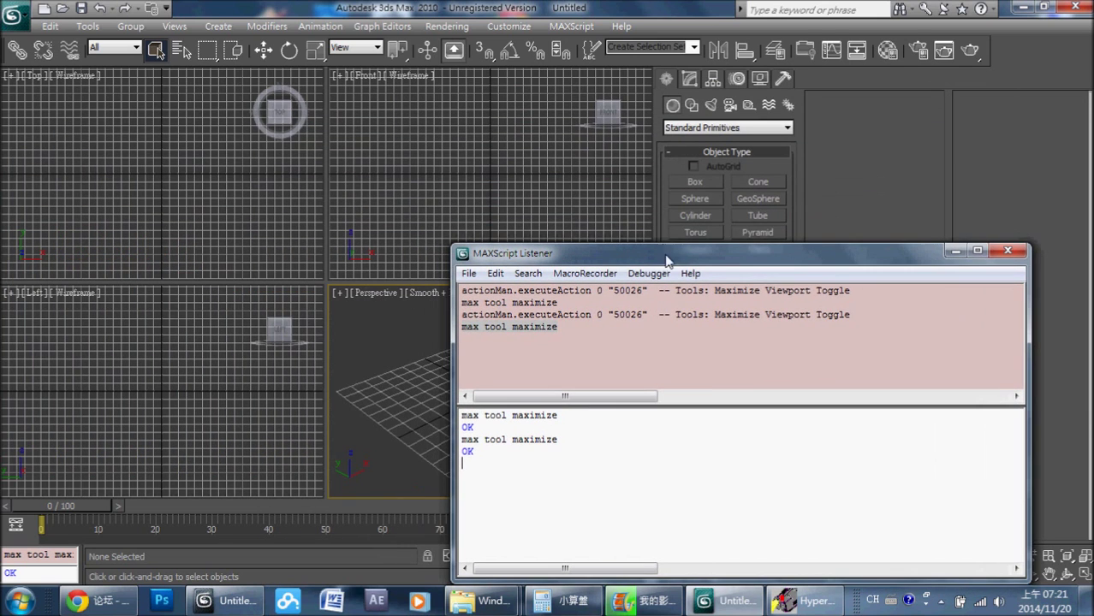
Draw a box 56.6 long, 61.332 wide, 45.895 high in Perspective, then raise the Listener
click(701, 181)
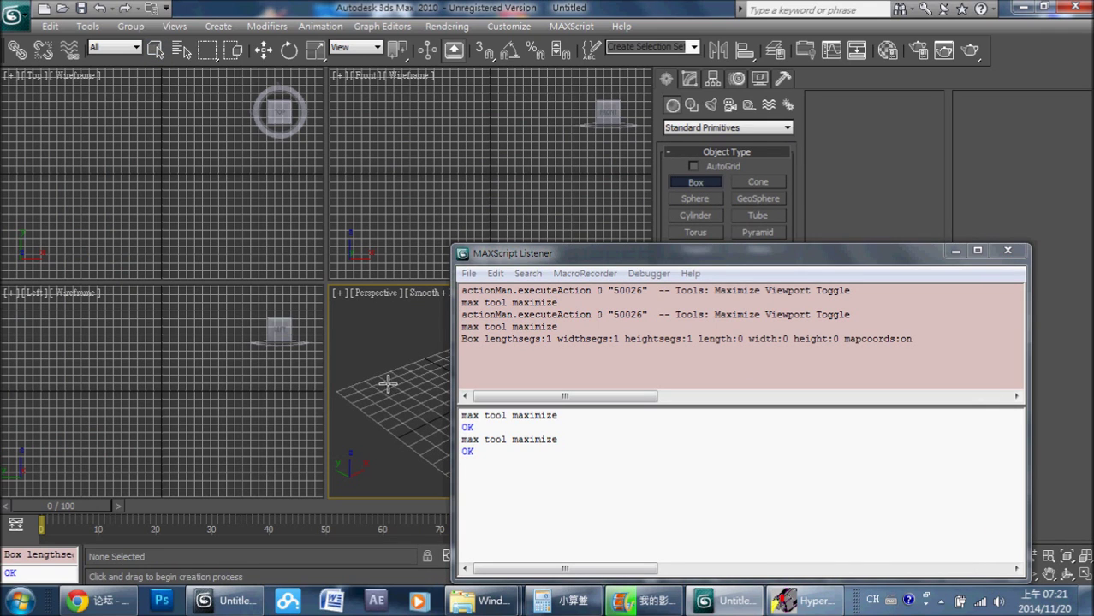
mouse_move(377, 384)
mouse_down()
mouse_move(422, 428)
mouse_move(501, 385)
mouse_up()
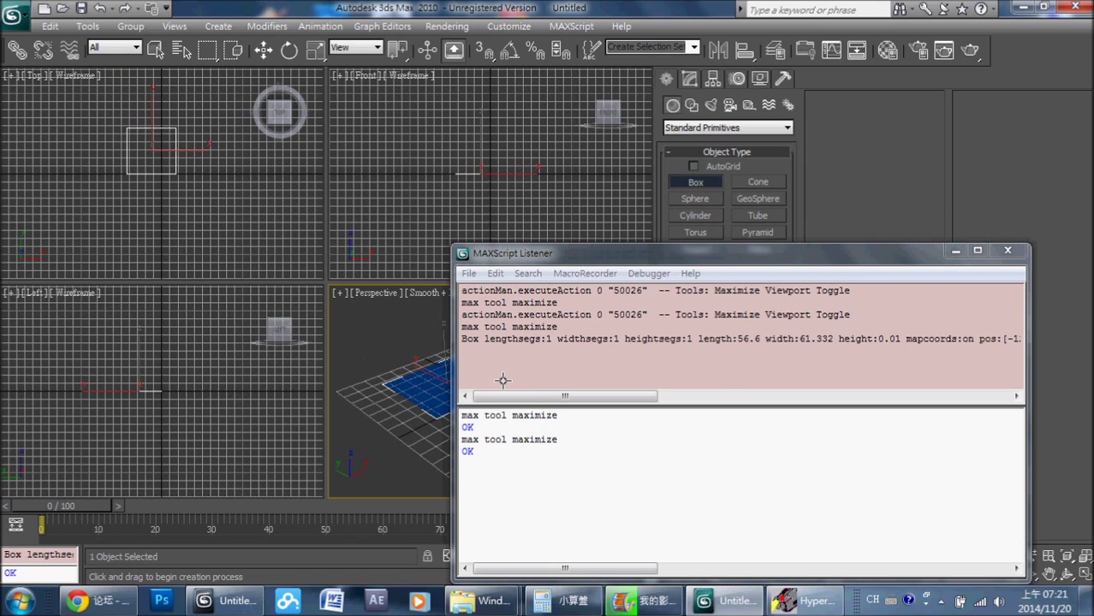
click(491, 310)
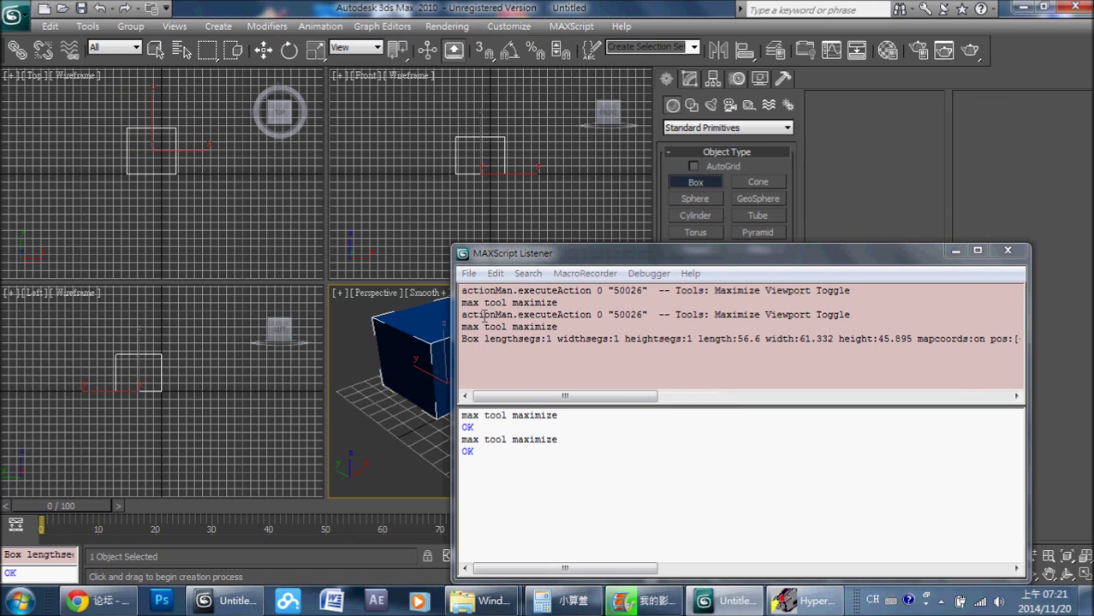
right_click(503, 379)
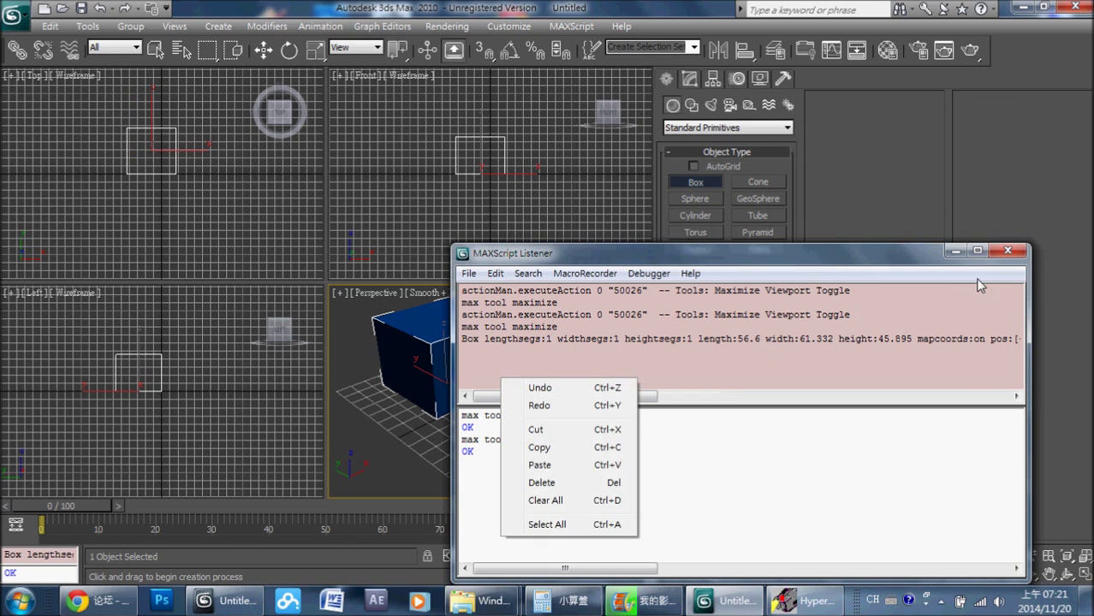
drag(932, 257, 903, 125)
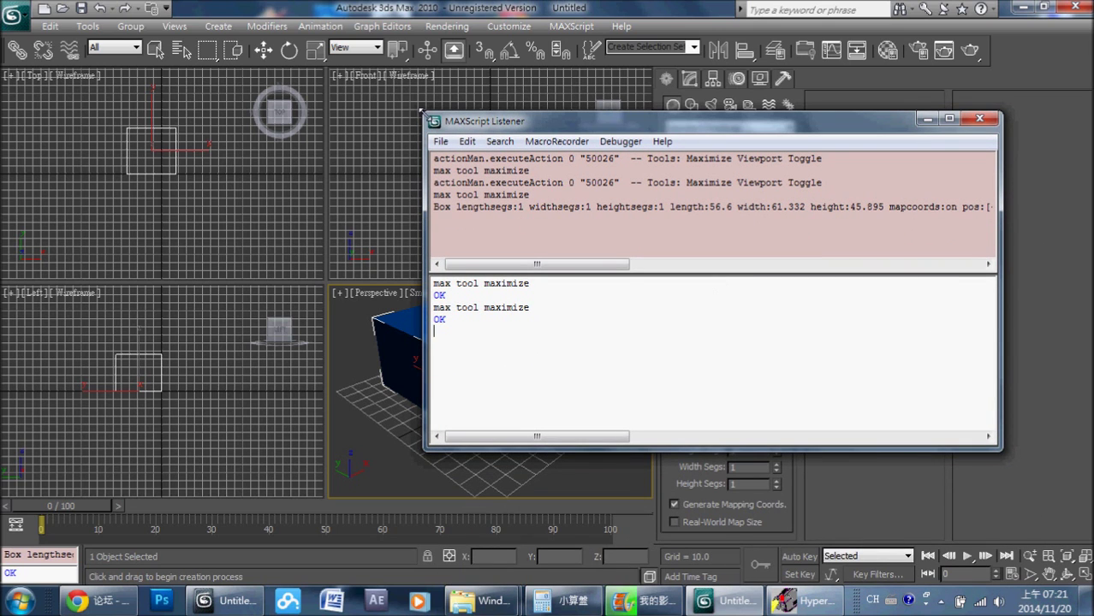
drag(420, 109, 260, 38)
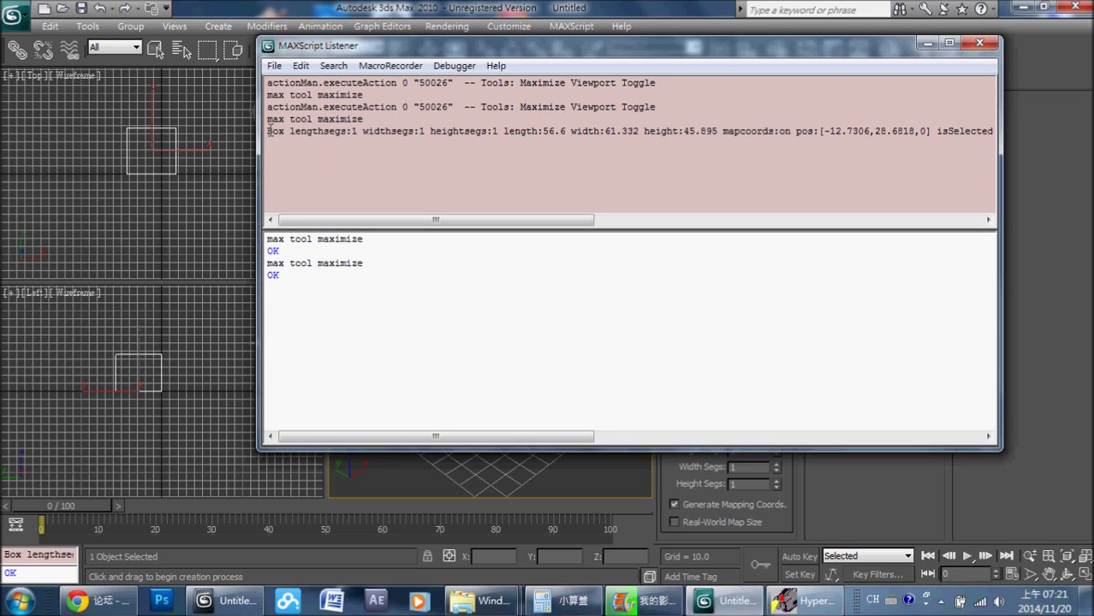
drag(268, 131, 419, 132)
drag(568, 131, 596, 129)
drag(995, 452, 1091, 560)
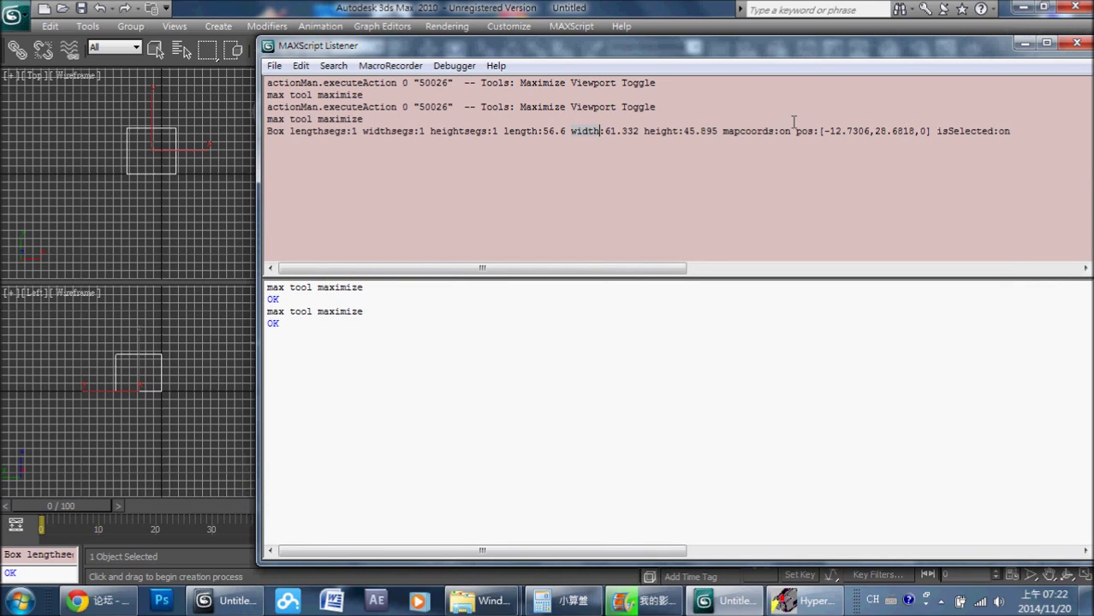
mouse_move(797, 131)
mouse_down()
mouse_move(875, 113)
mouse_move(939, 134)
mouse_up()
click(961, 152)
drag(935, 131, 1017, 130)
click(1017, 134)
drag(924, 49, 906, 202)
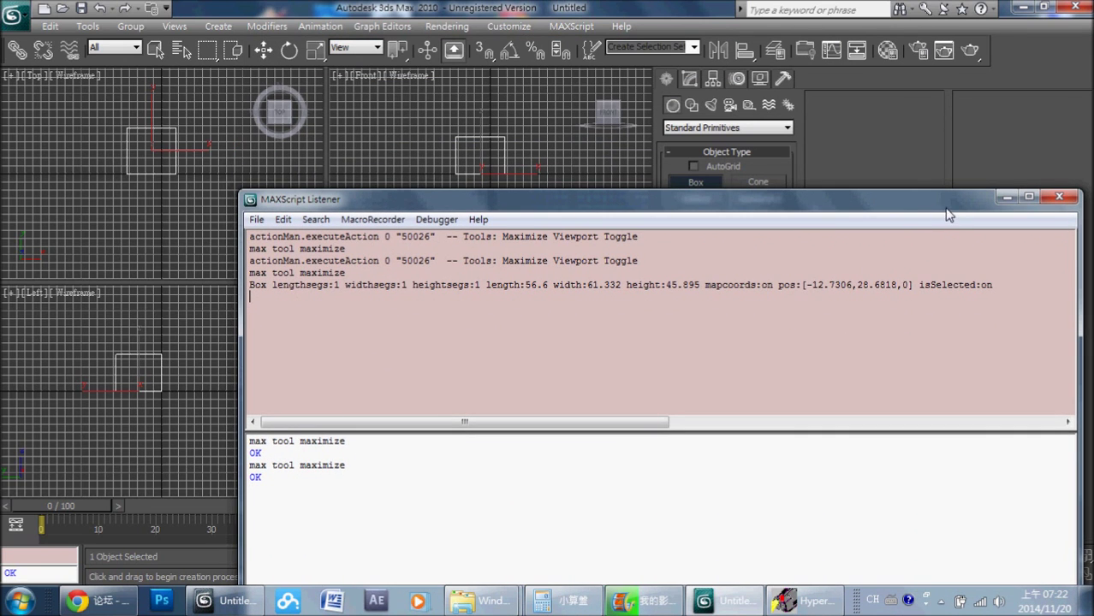
drag(941, 207, 947, 164)
click(372, 280)
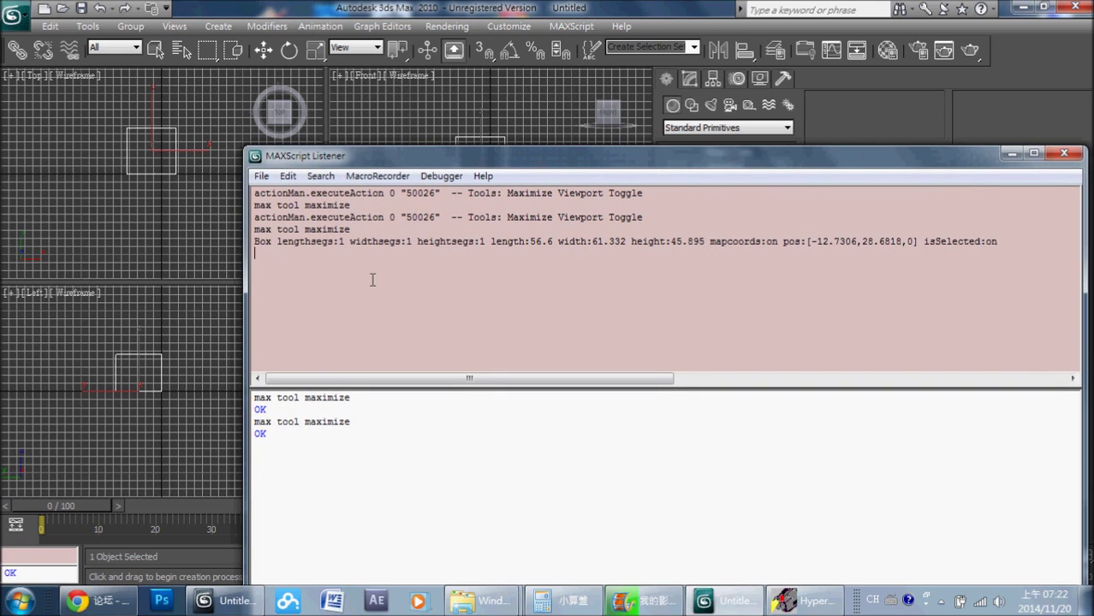
click(996, 243)
drag(915, 243, 349, 243)
mouse_move(611, 162)
mouse_down()
mouse_move(618, 122)
mouse_move(741, 161)
mouse_move(511, 99)
mouse_up()
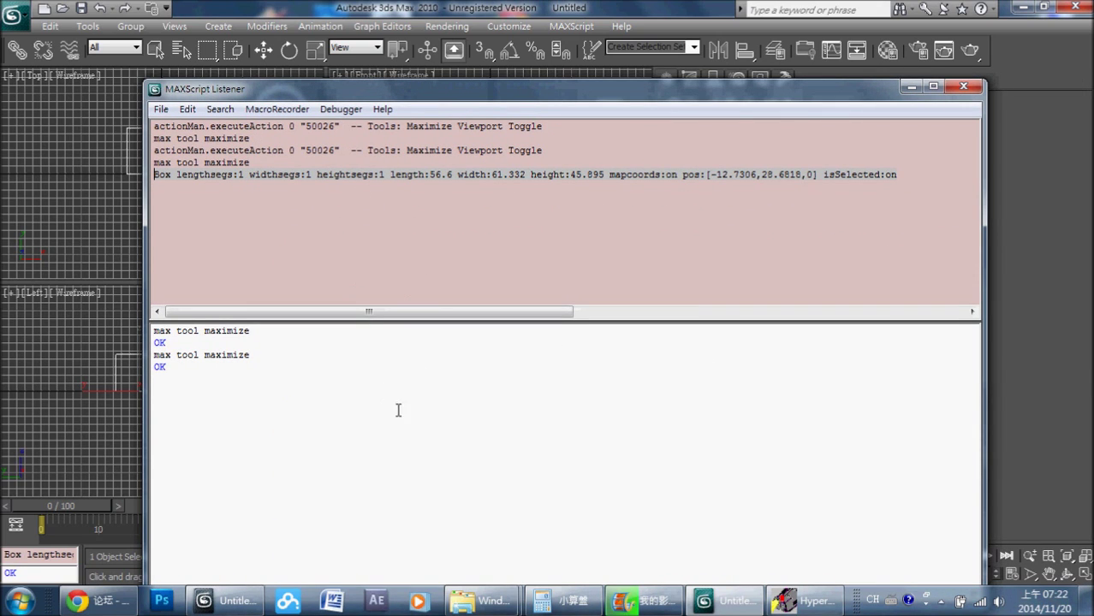
drag(668, 97, 770, 82)
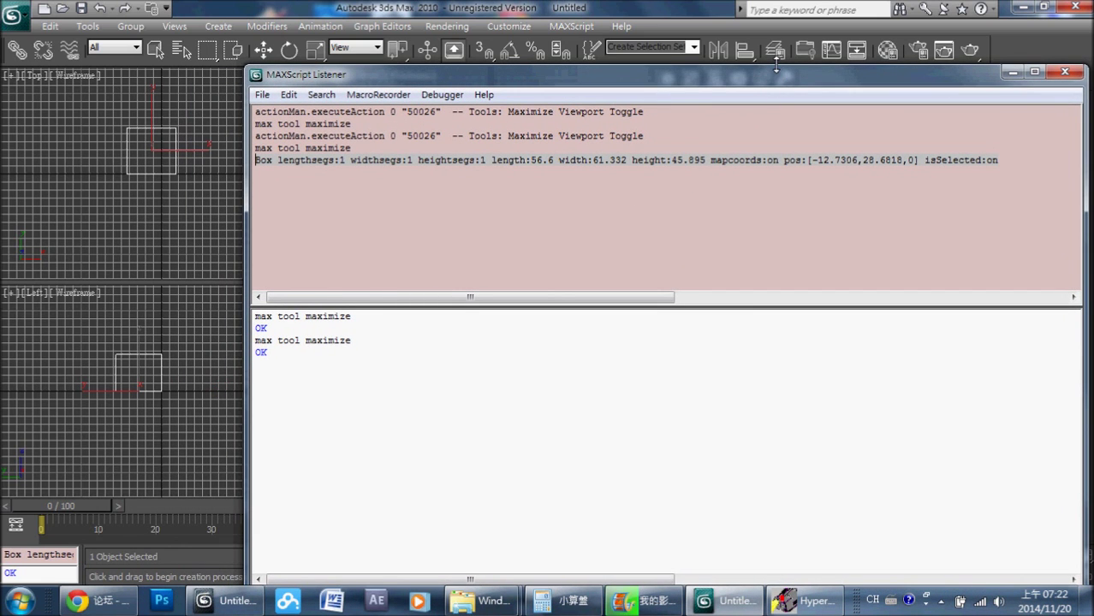
drag(776, 66, 792, 100)
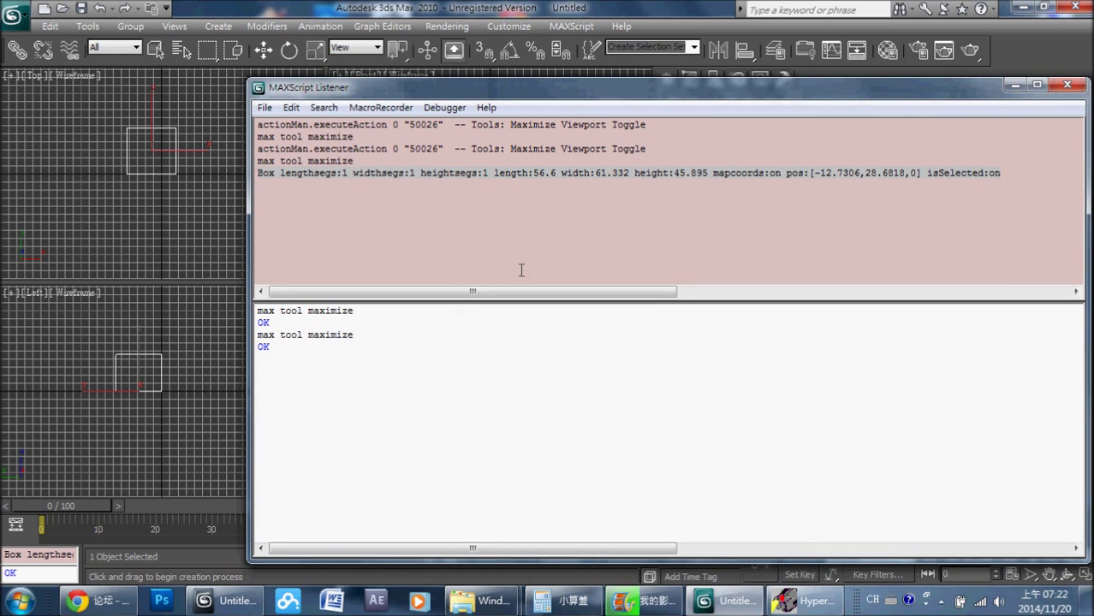
key(Return)
click(260, 173)
mouse_move(565, 88)
mouse_down()
mouse_move(558, 47)
mouse_move(565, 55)
mouse_up()
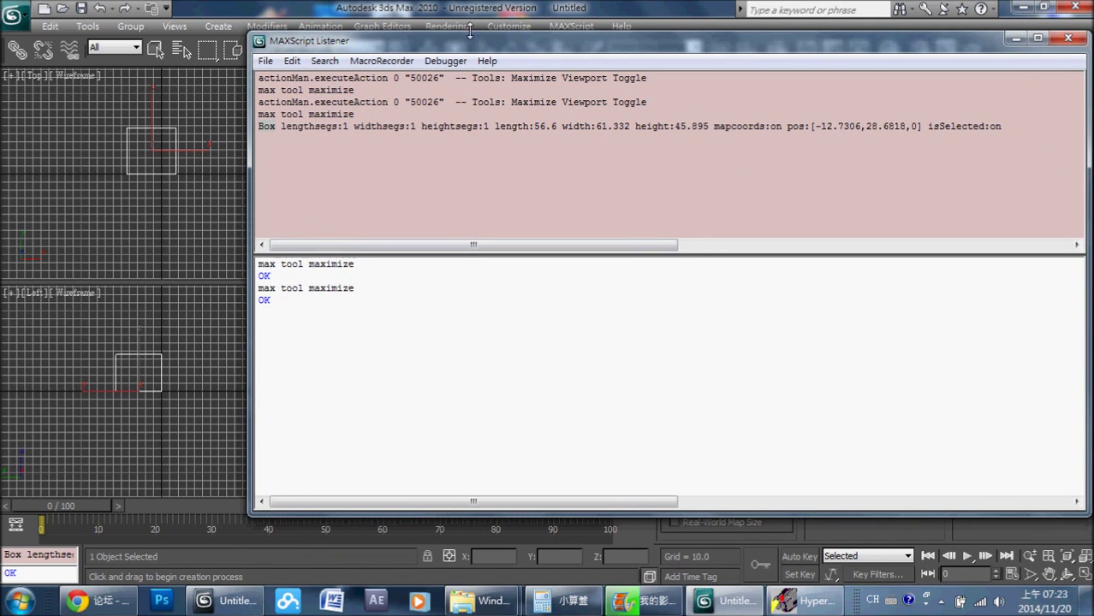
Run Box() in the Listener's lower pane to create Box02 at [0,0,0]
drag(471, 41, 680, 43)
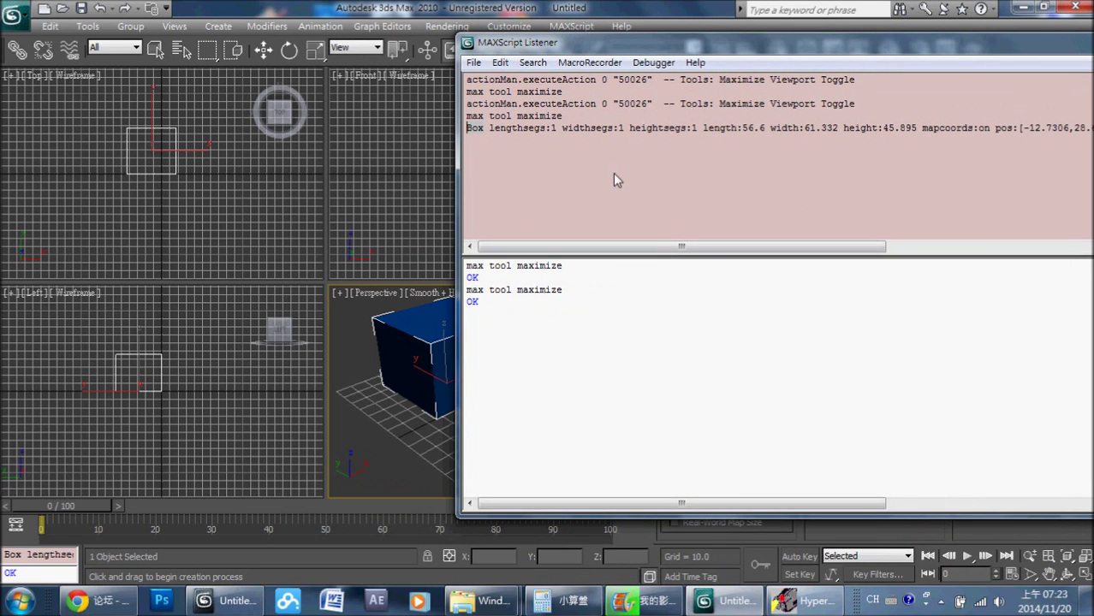
click(493, 332)
text(Box()
key(Return)
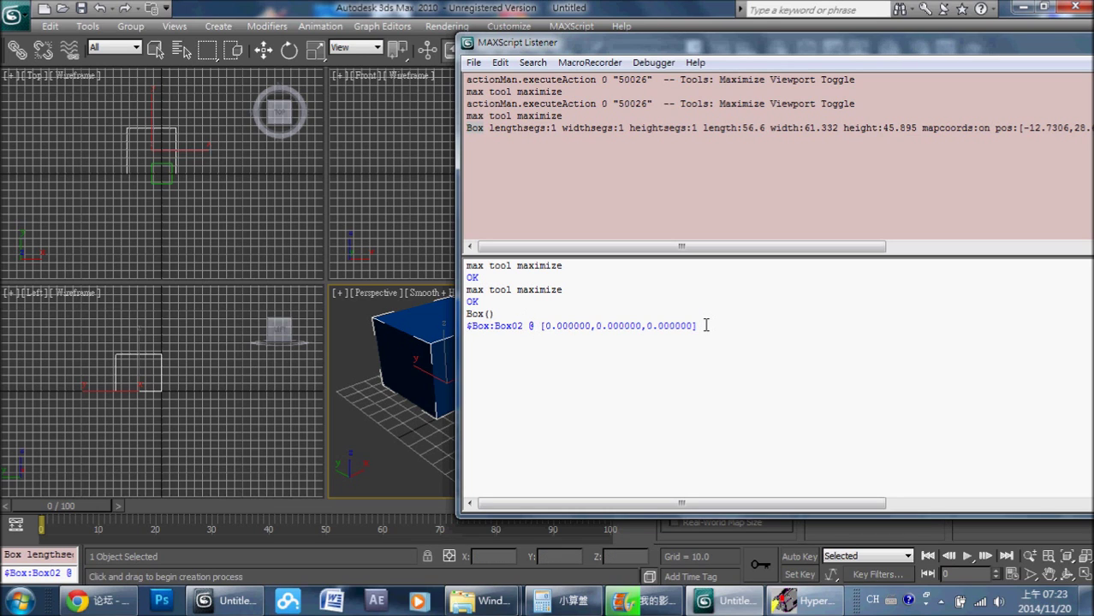
drag(706, 324, 627, 317)
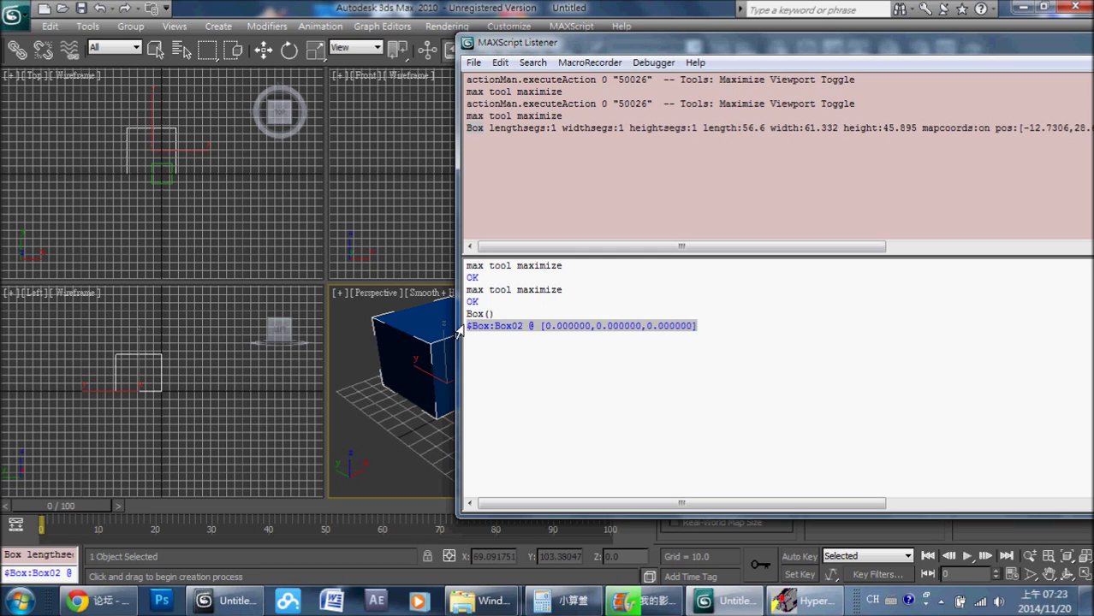
drag(690, 45, 847, 77)
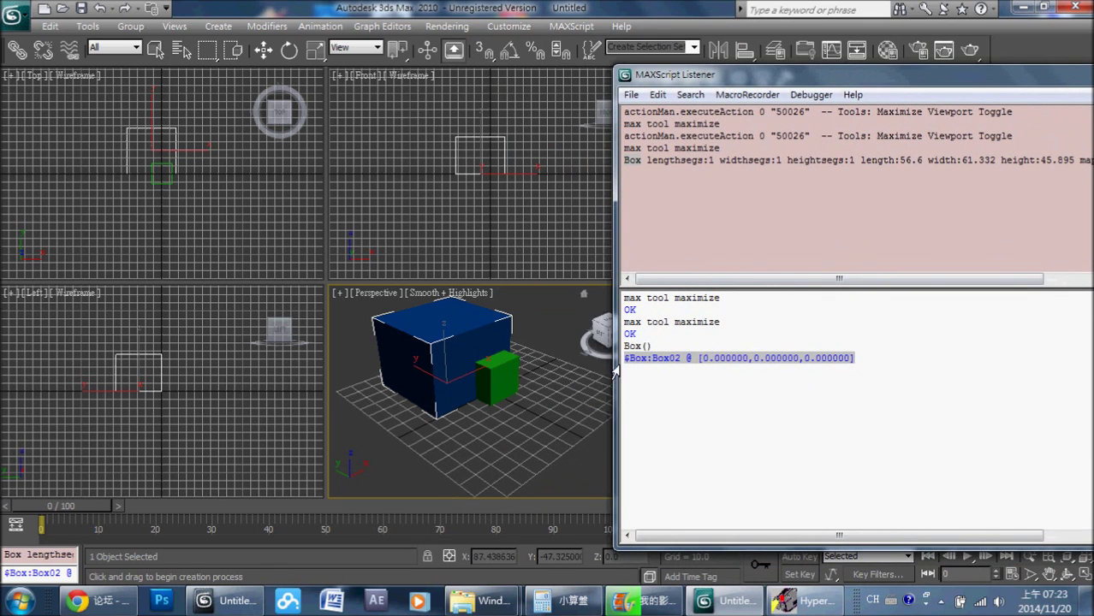
click(627, 374)
click(630, 360)
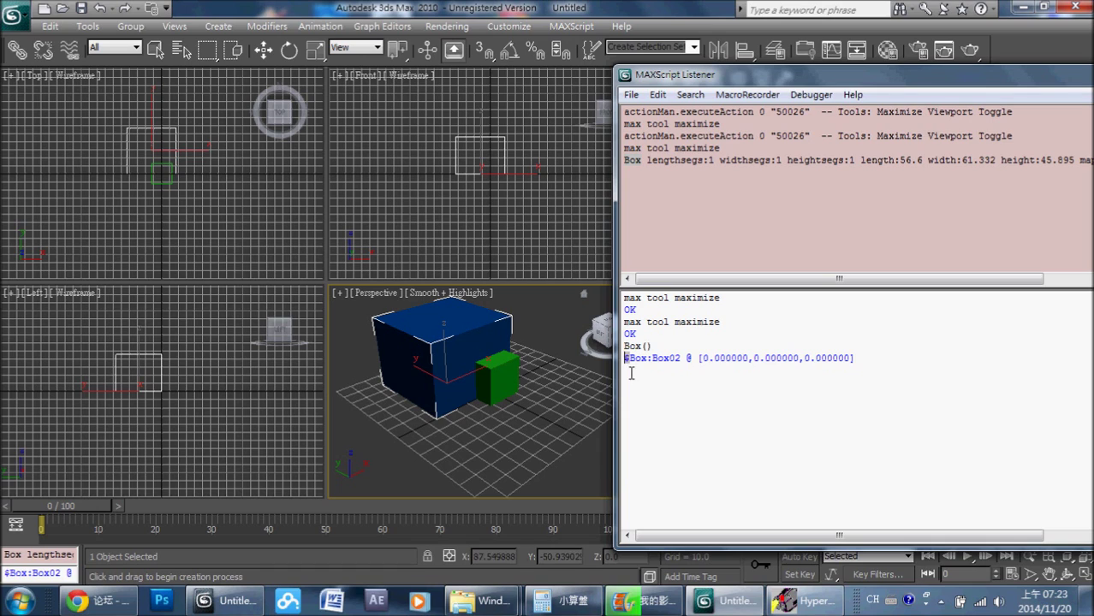
click(637, 369)
click(628, 361)
click(641, 382)
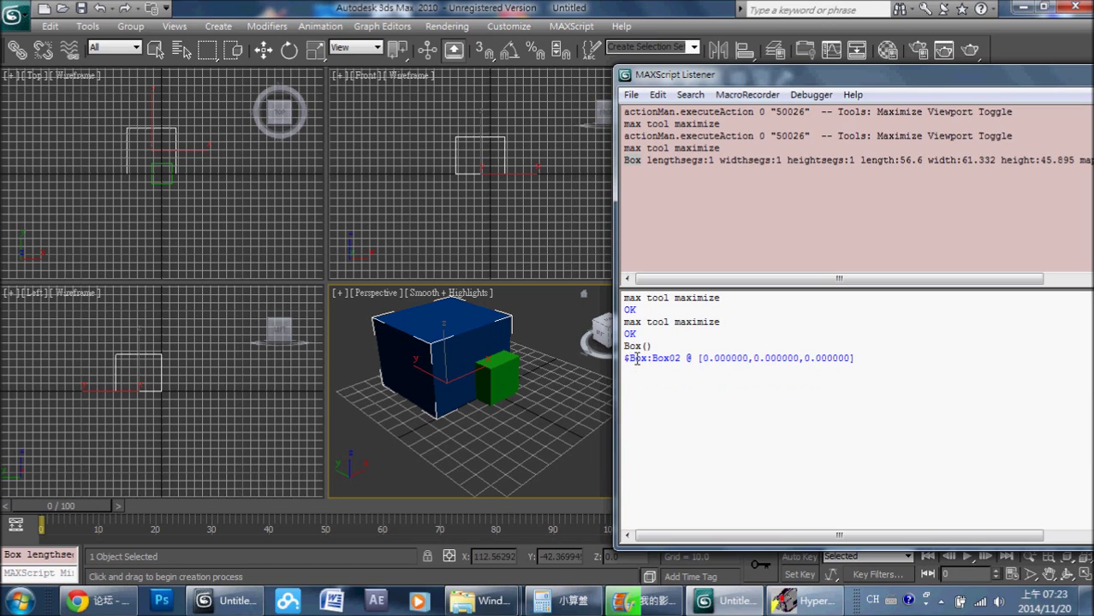
click(621, 360)
click(632, 366)
drag(653, 359, 672, 360)
click(681, 359)
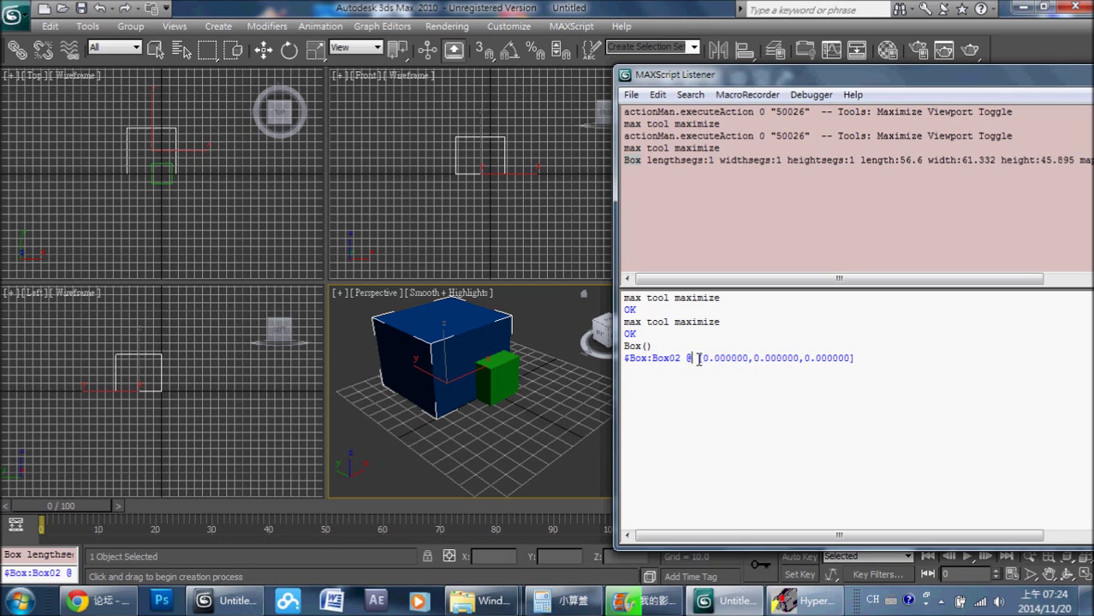
drag(700, 359, 854, 370)
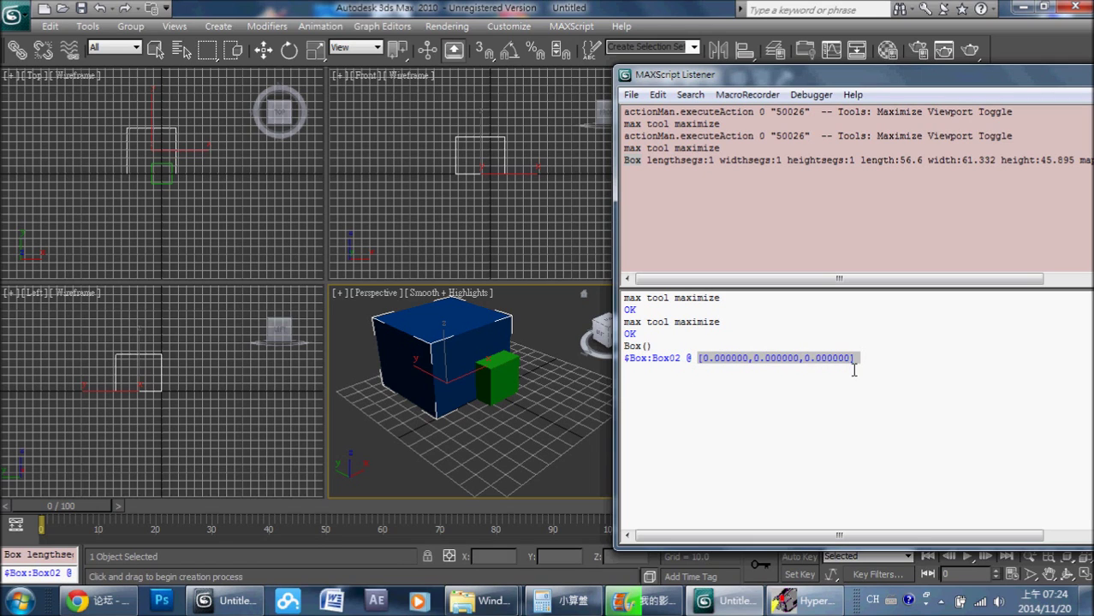
click(863, 413)
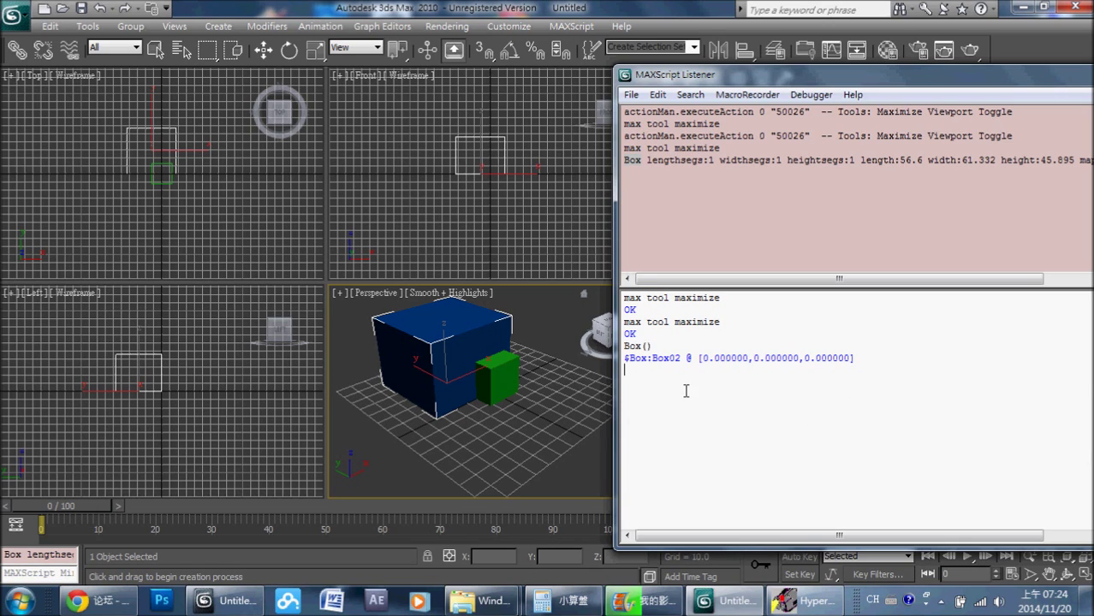
click(627, 359)
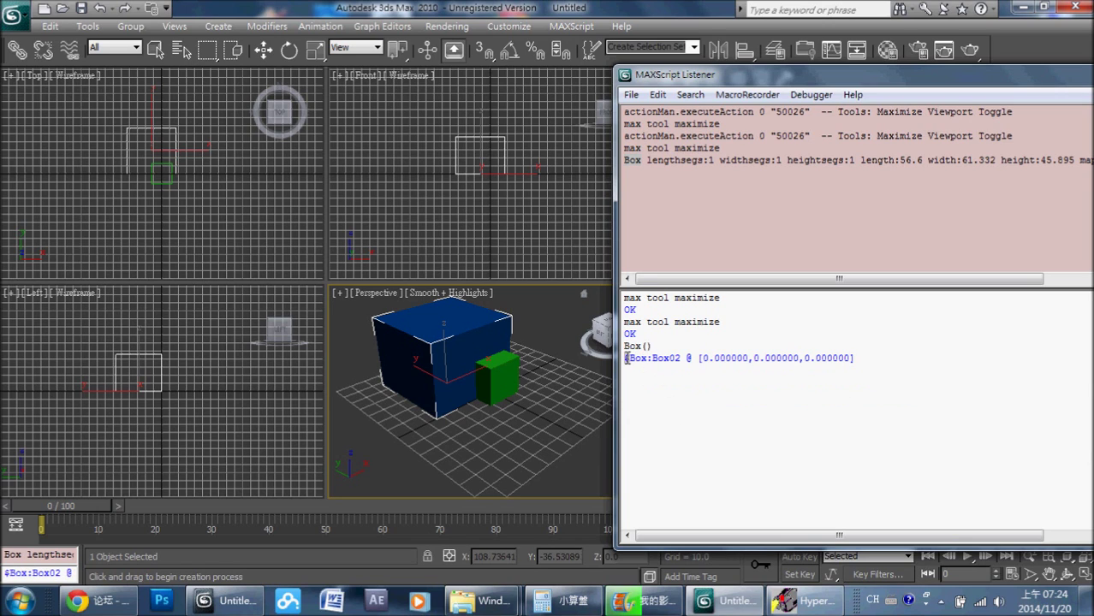
click(659, 394)
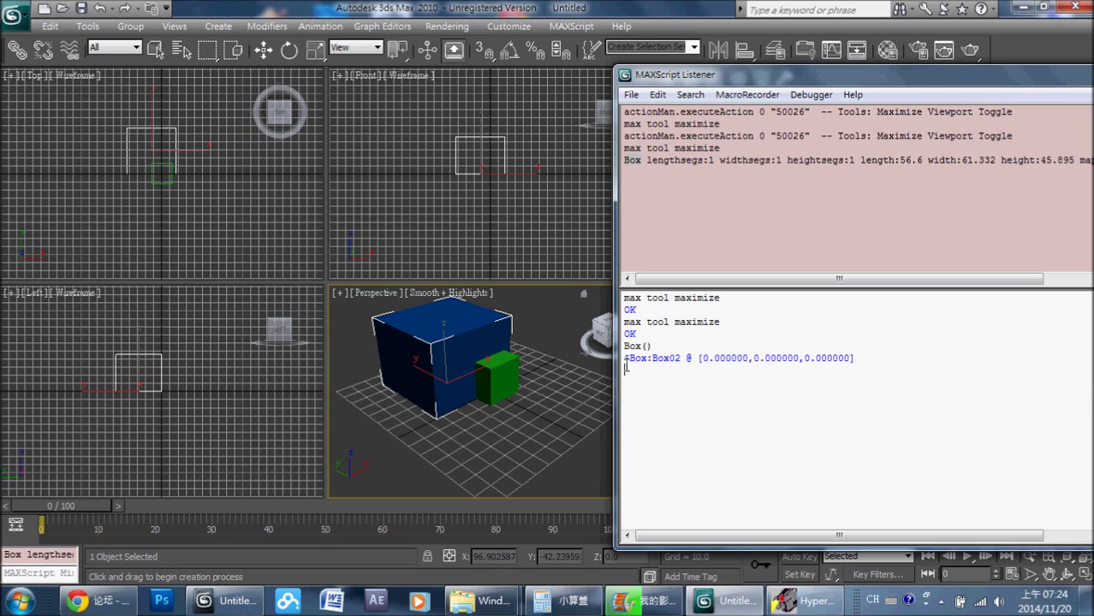
click(630, 359)
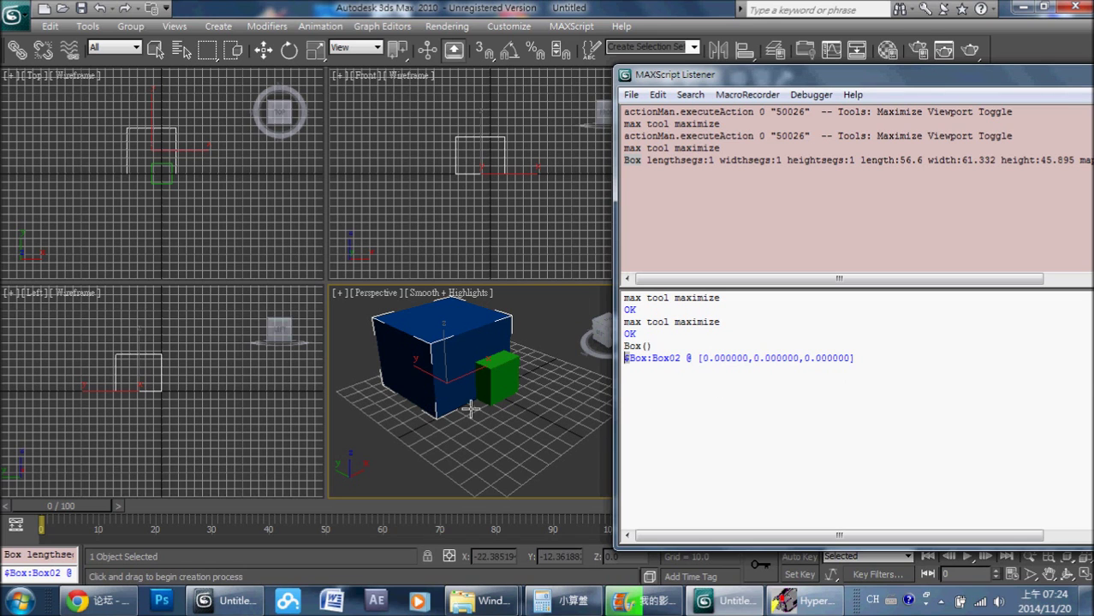
Orbit and zoom around the blue and green boxes, then drag the Listener back over the viewports
mouse_move(527, 419)
alt+middle_down()
mouse_move(396, 408)
mouse_move(444, 416)
alt+middle_up()
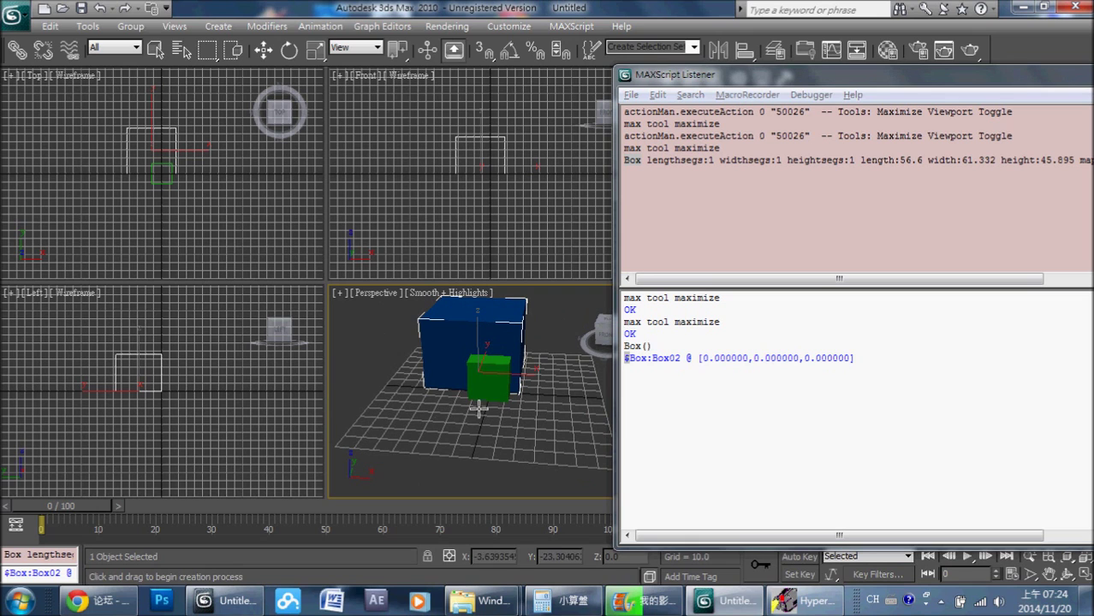
scroll(482, 414, up, 5)
scroll(482, 414, down, 5)
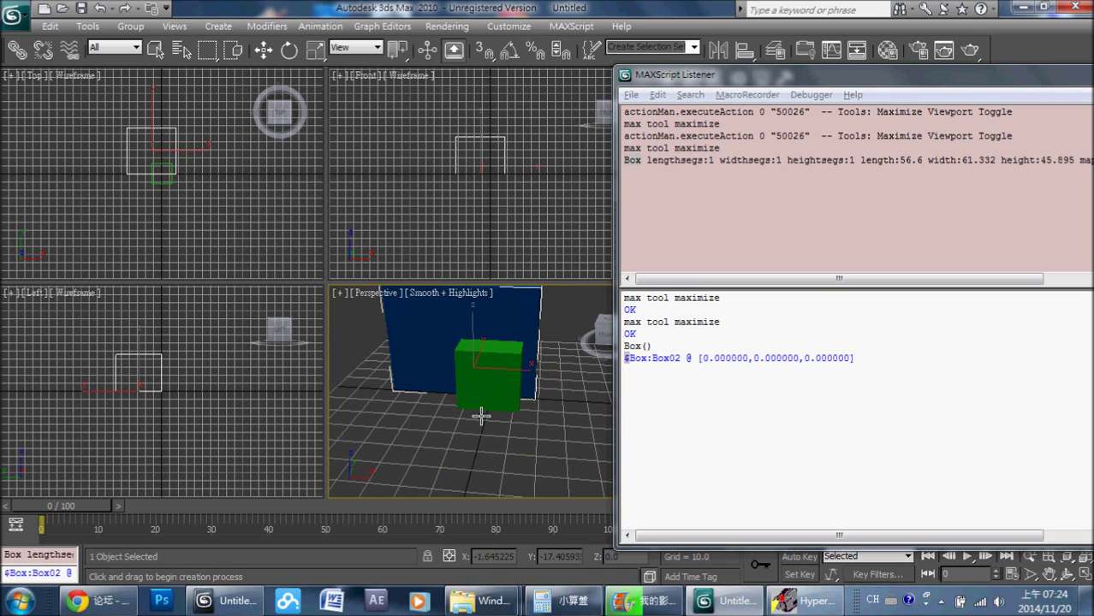
mouse_move(482, 414)
alt+middle_down()
mouse_move(534, 420)
mouse_move(542, 442)
alt+middle_up()
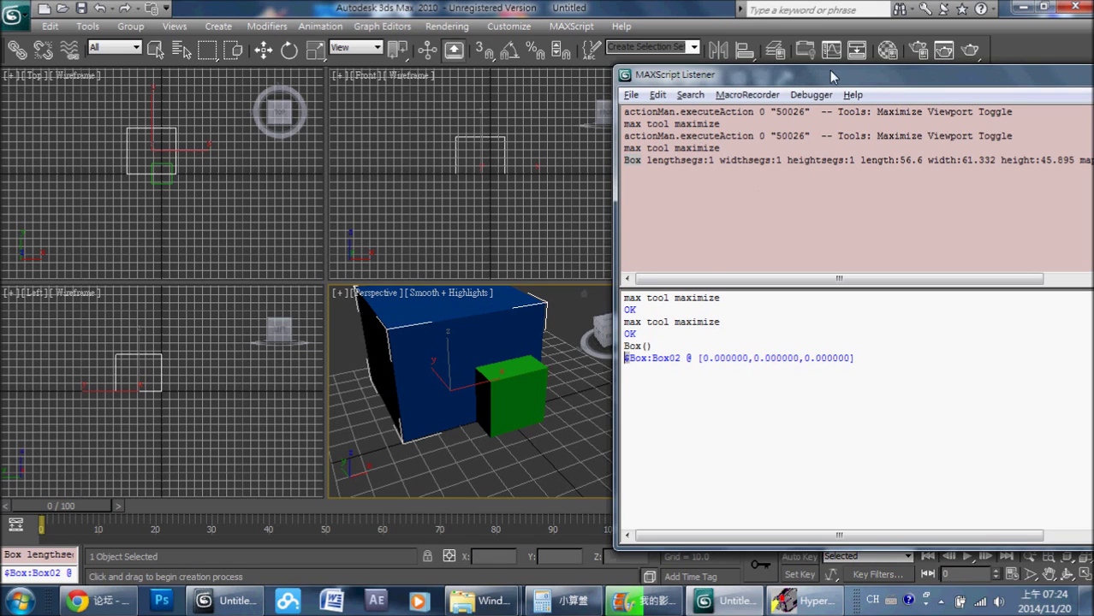
mouse_move(831, 75)
mouse_down()
mouse_move(586, 39)
mouse_move(429, 61)
mouse_up()
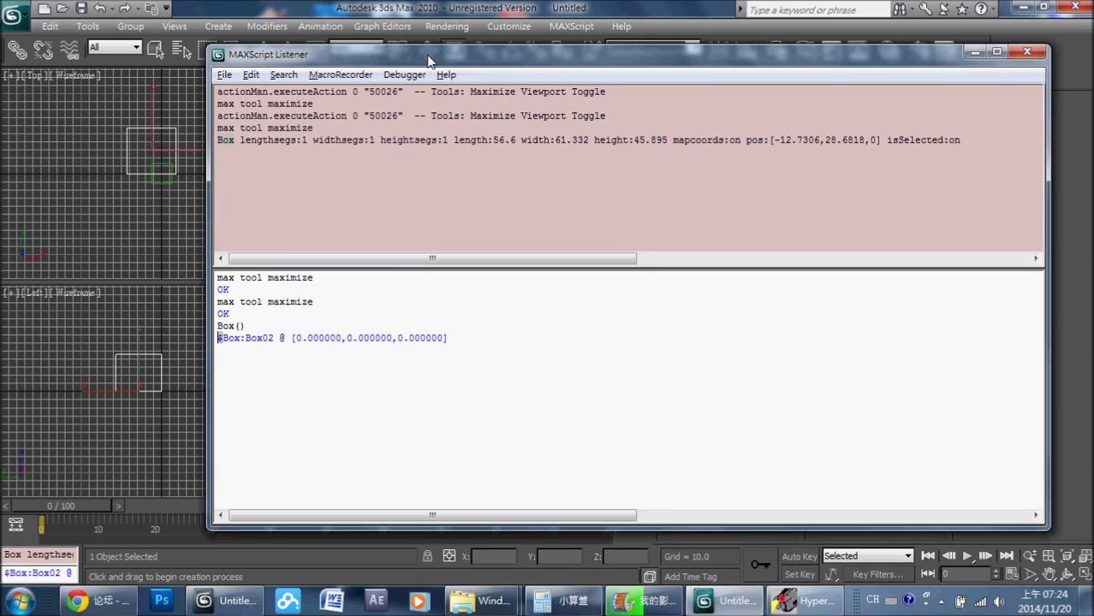